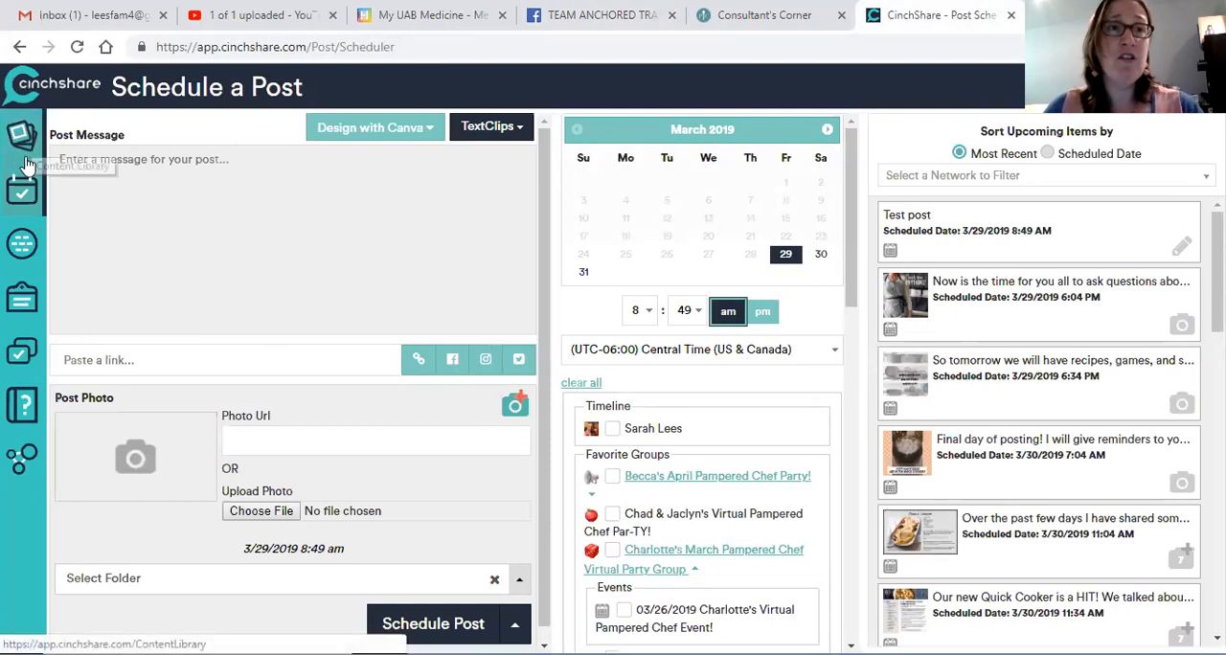
Step: View the post scheduler, browse the Facebook groups under My Networks, and open the My TextClips page
left_click(23, 202)
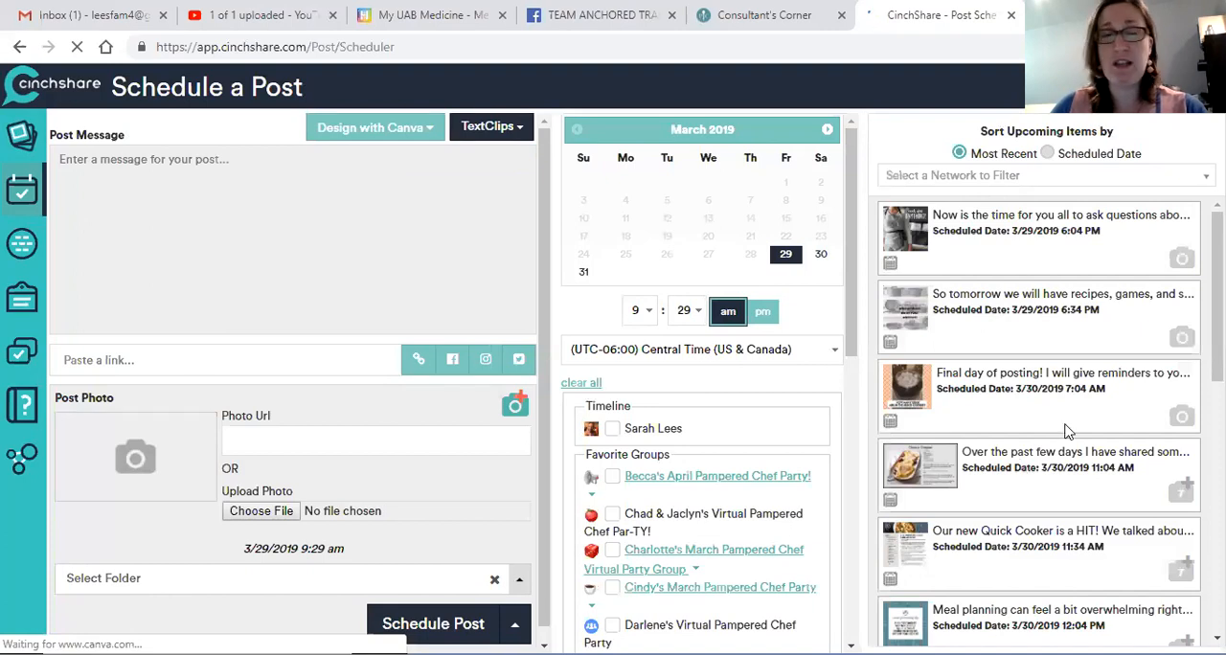
left_click(24, 251)
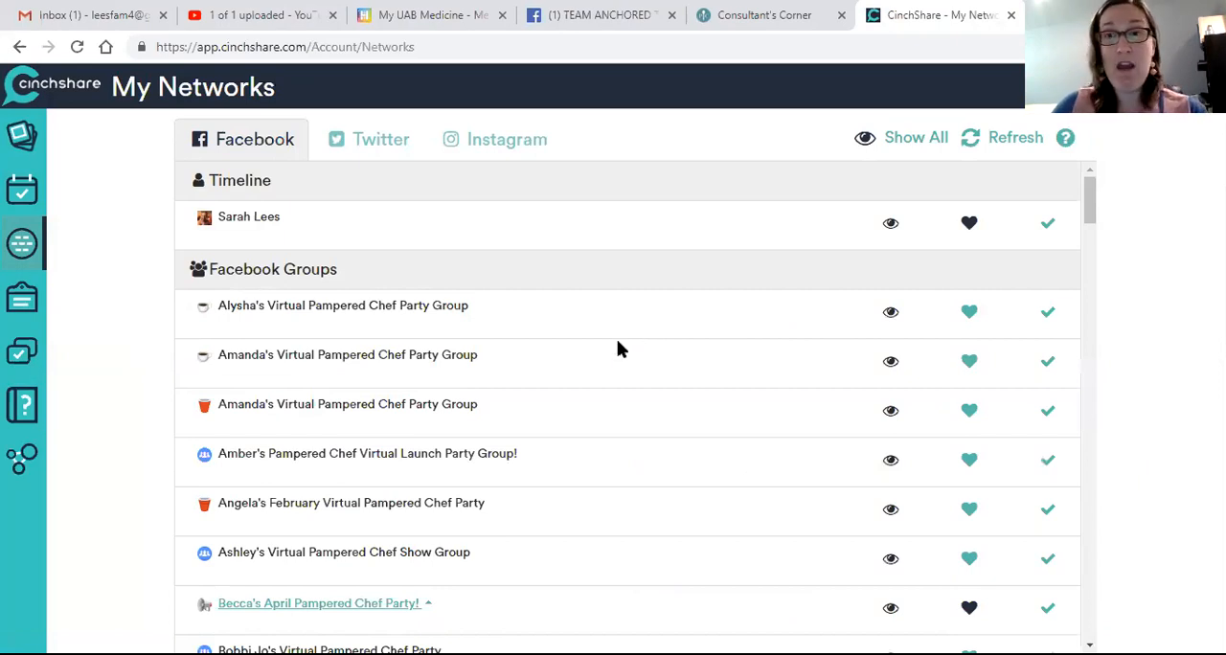
scroll(618, 350, "down", 3)
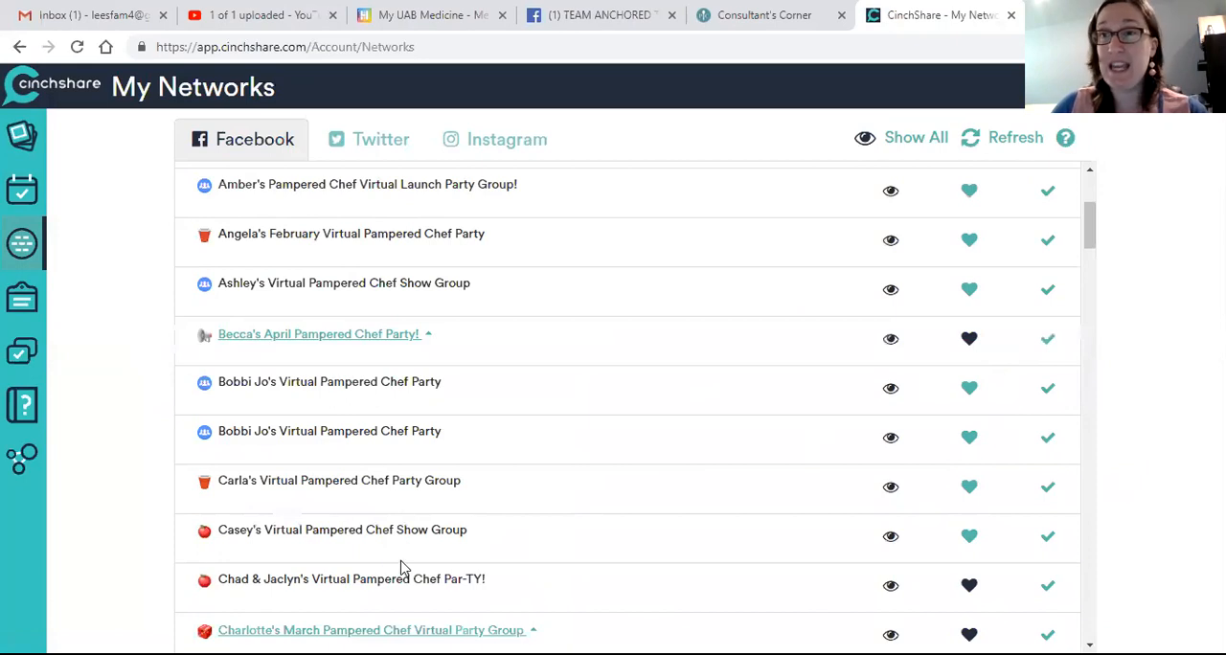
scroll(403, 574, "down", 20)
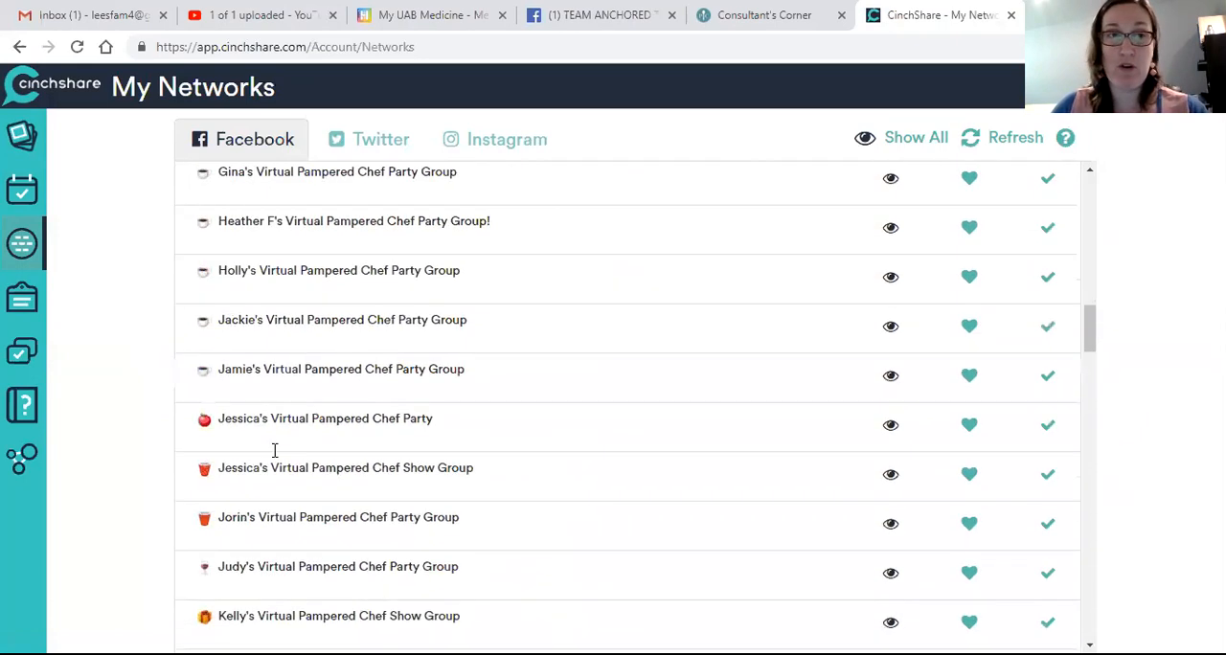
left_click(17, 322)
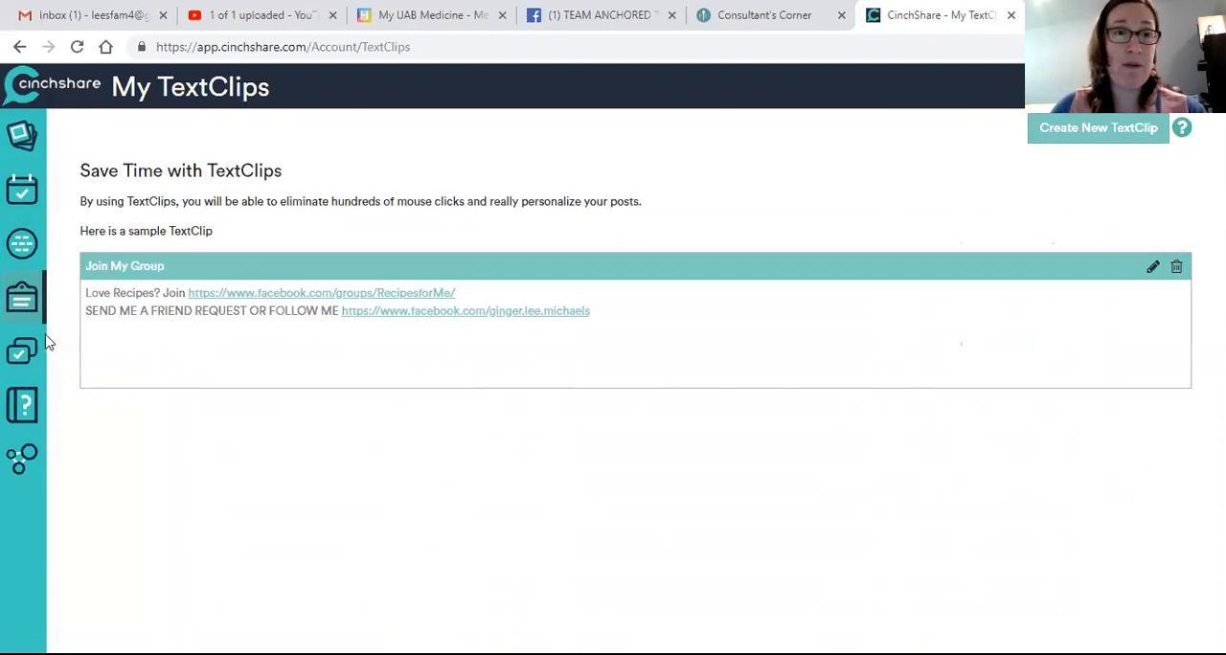
Step: Open Manage Posts and view the Saved folders, the Pending posts and the search filter for pending posts
left_click(44, 343)
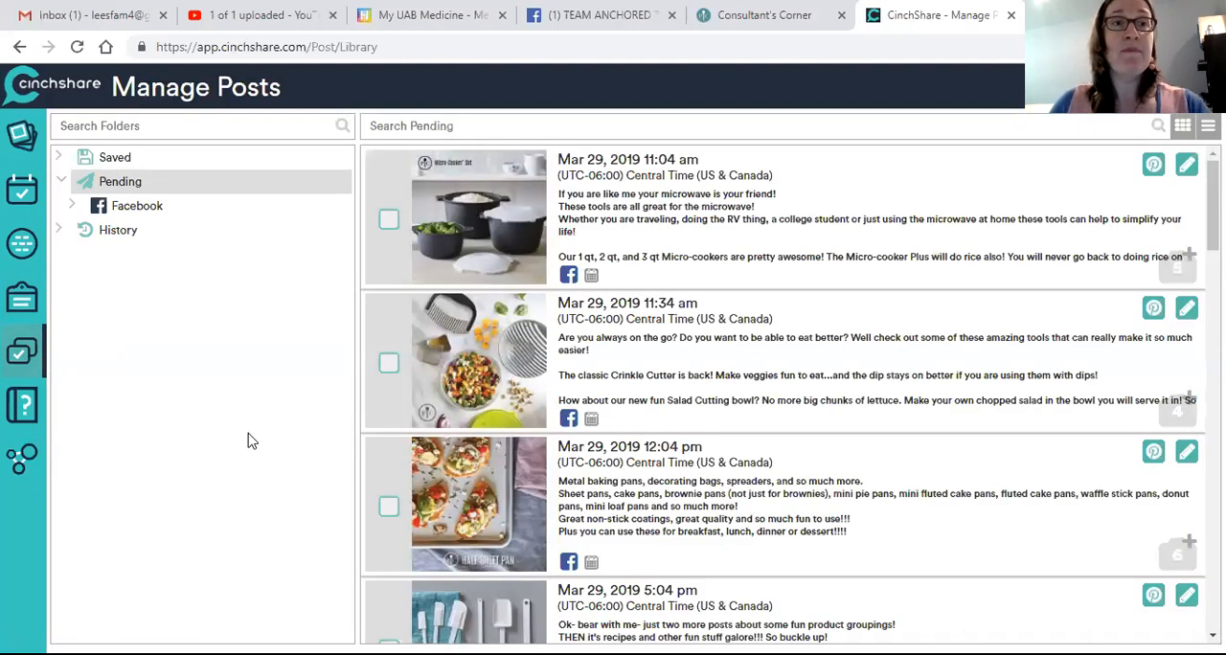
left_click(115, 161)
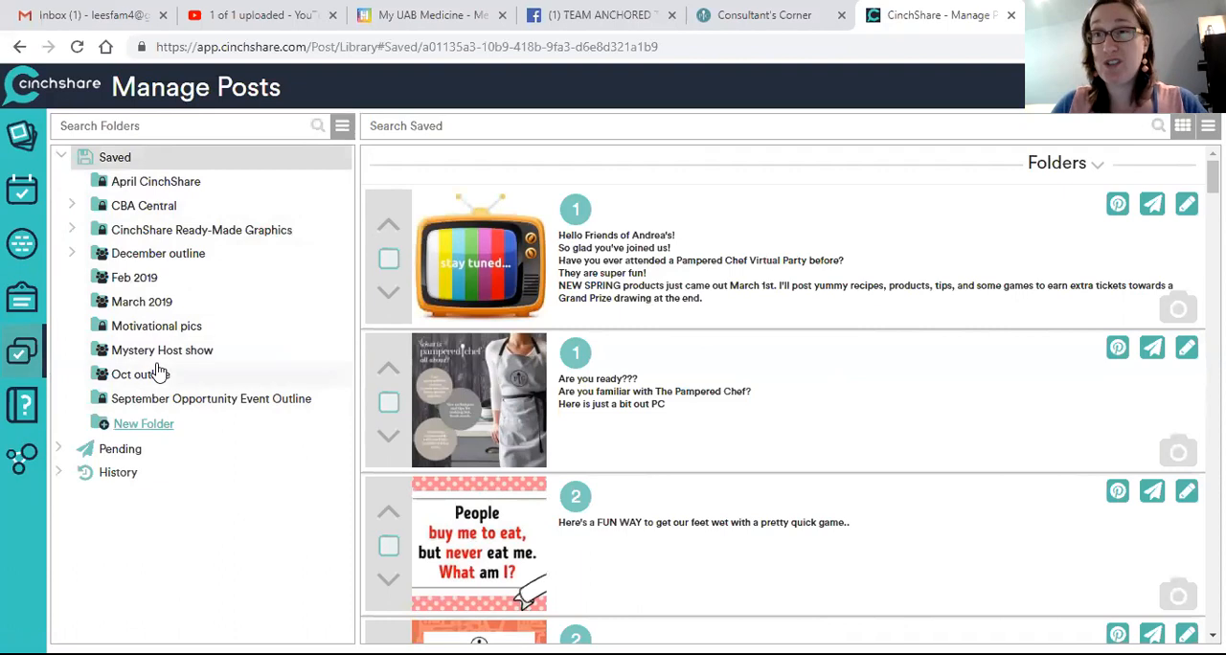
left_click(120, 455)
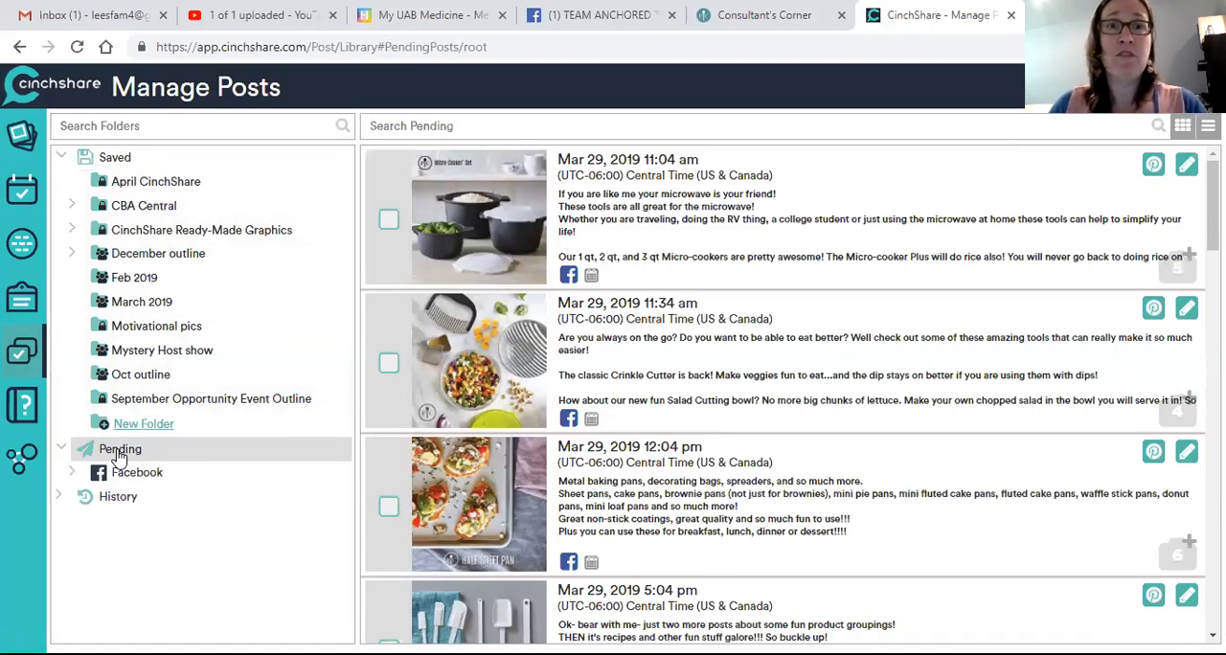
left_click(403, 125)
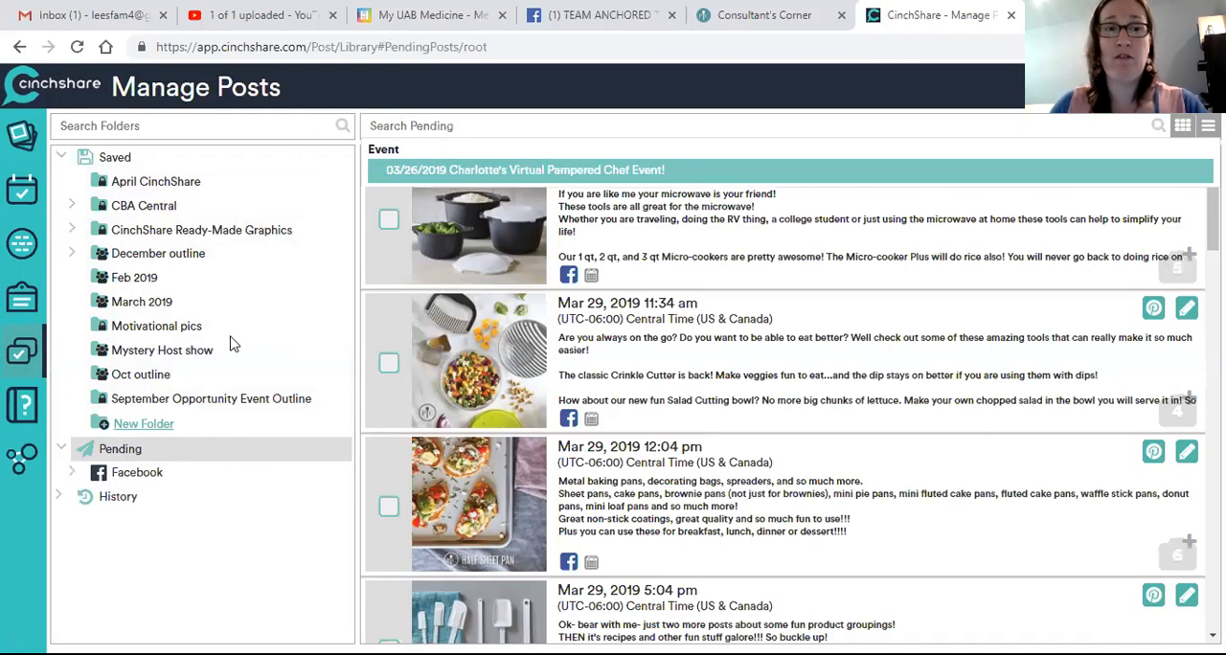
Step: Open the post History and replace its event filter with the 03/11/2019 Pampered Chef FB event
left_click(117, 499)
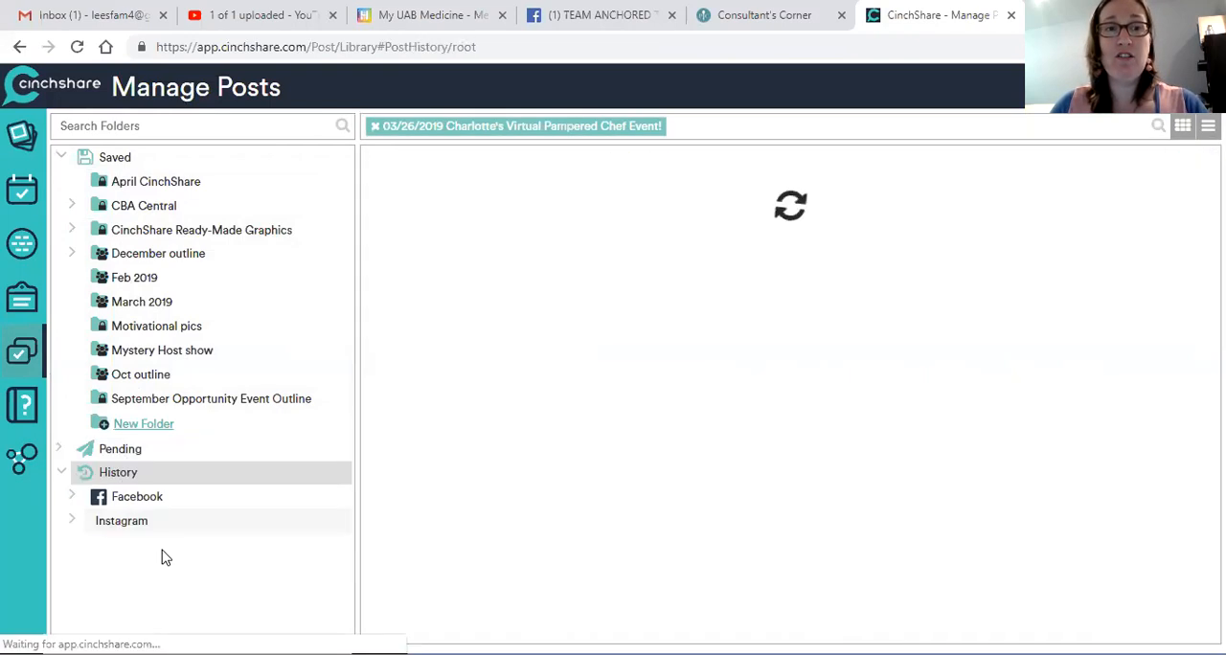
left_click(376, 127)
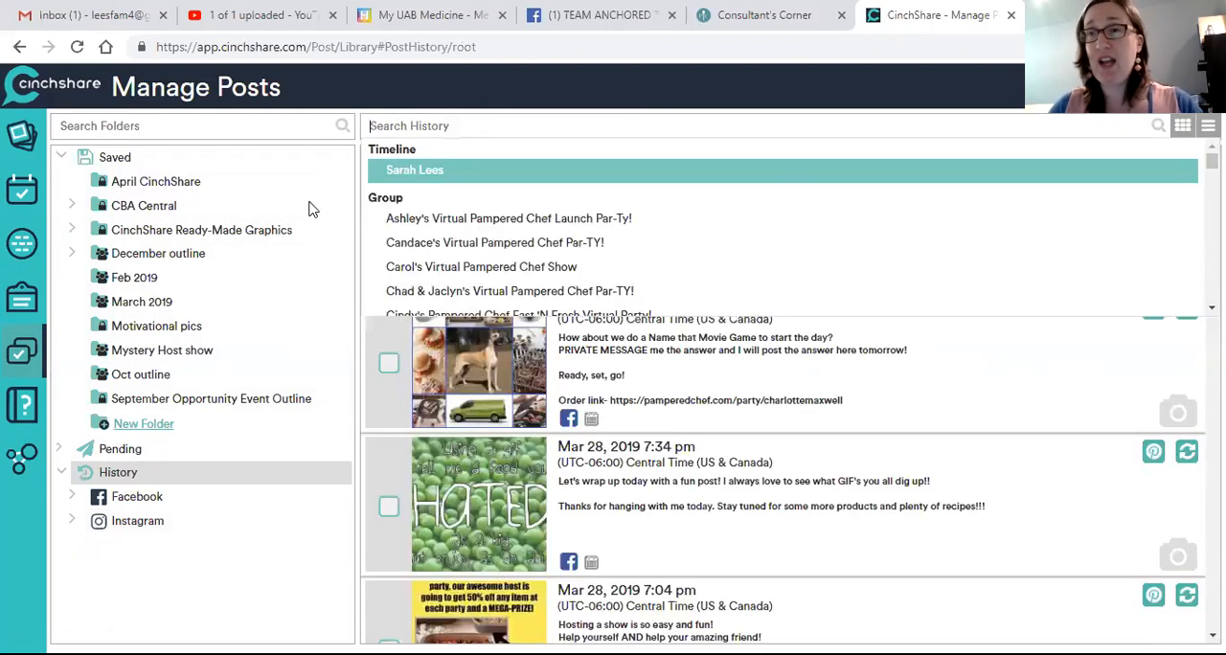
key("Down")
key("Down")
key("Down")
key("Down")
key("Down")
key("Down")
key("Down")
key("Down")
key("Down")
key("Down")
key("Down")
key("Down")
key("Down")
key("Down")
key("Down")
key("Down")
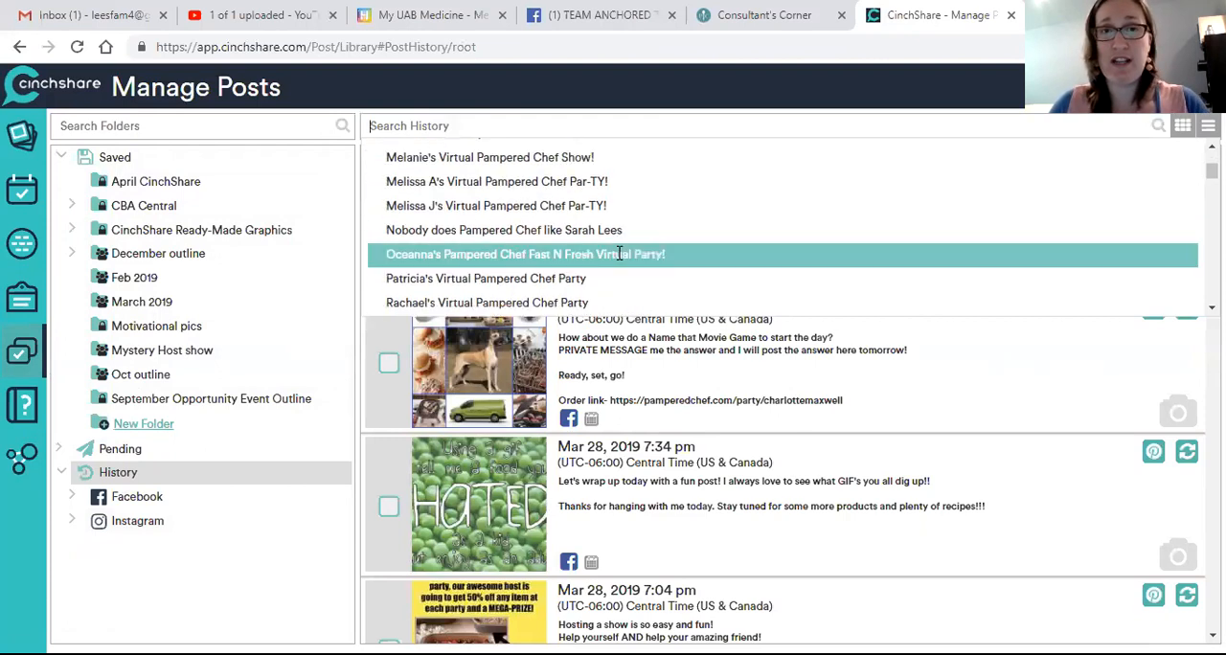
key("Up")
key("Return")
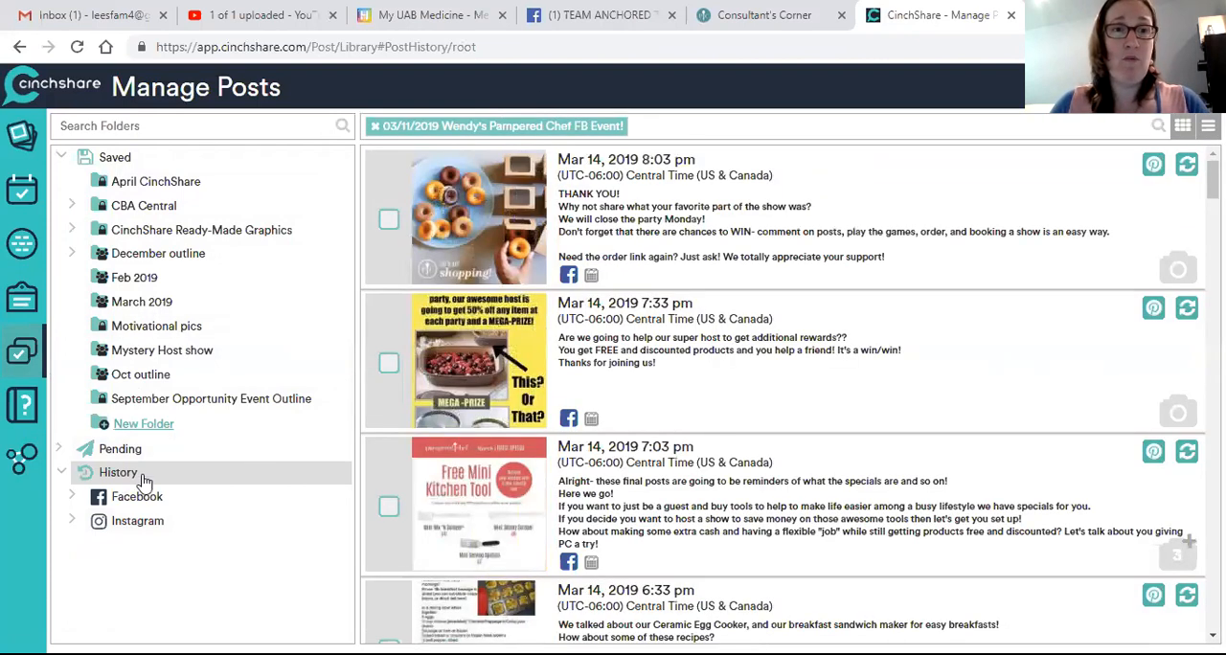
Step: Within the Facebook Groups history, open the Facebook Events posts of the last-listed March party group and sort them in ascending order
left_click(139, 499)
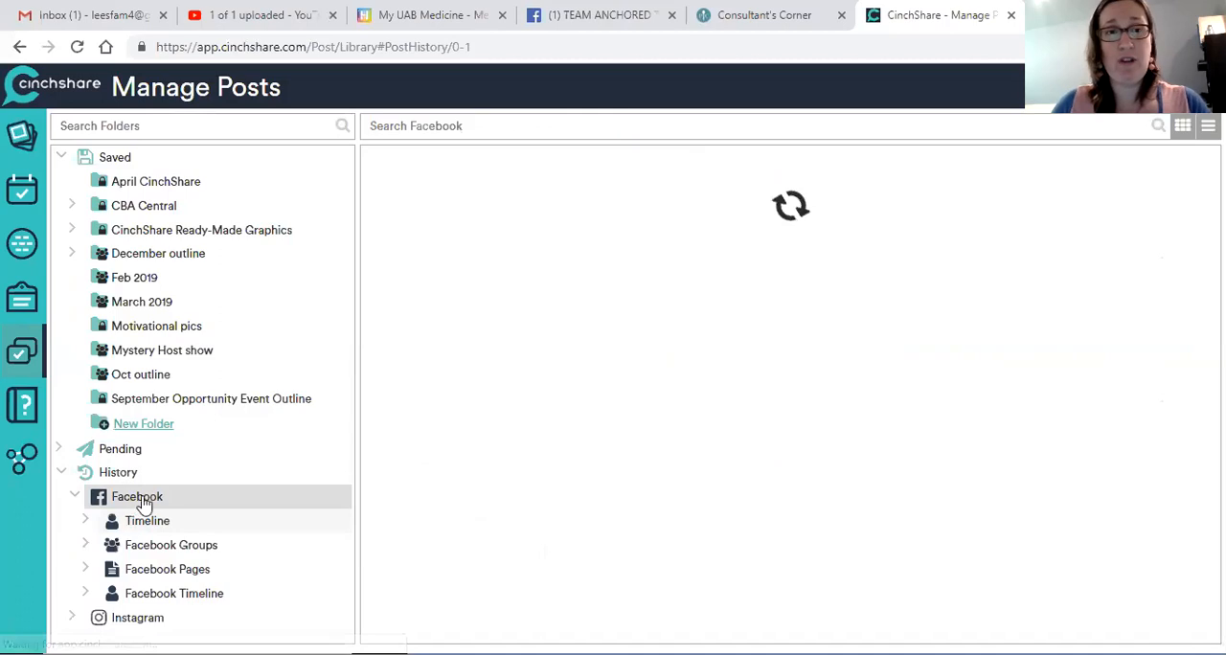
left_click(163, 546)
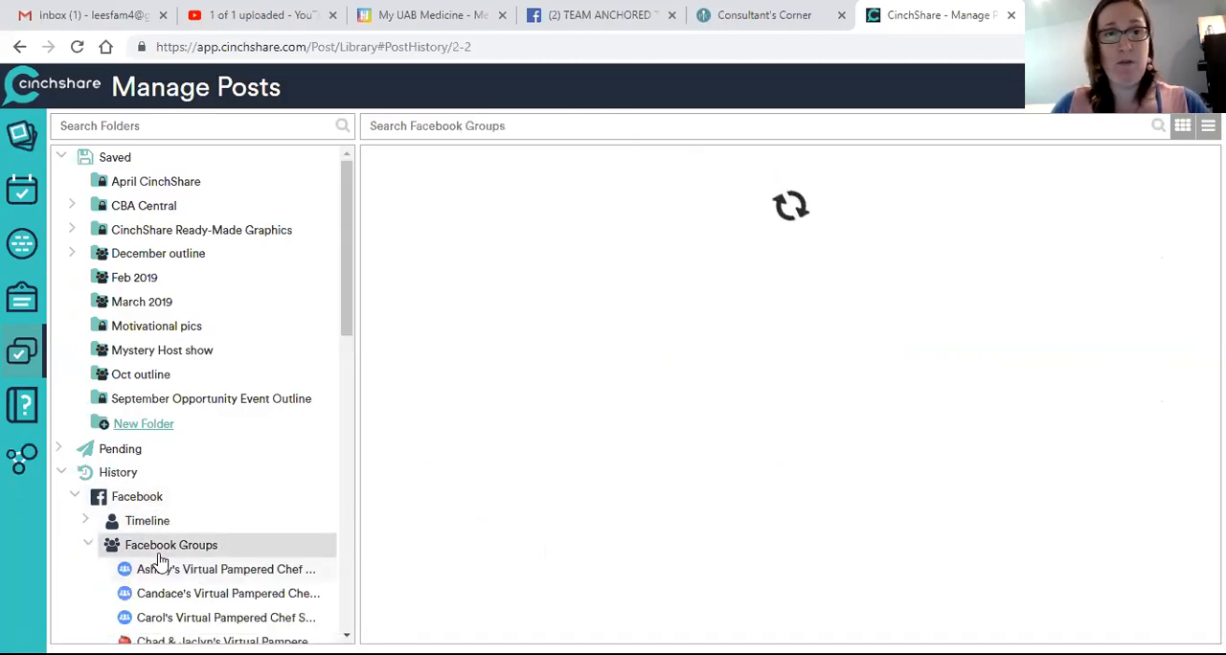
scroll(153, 560, "down", 10)
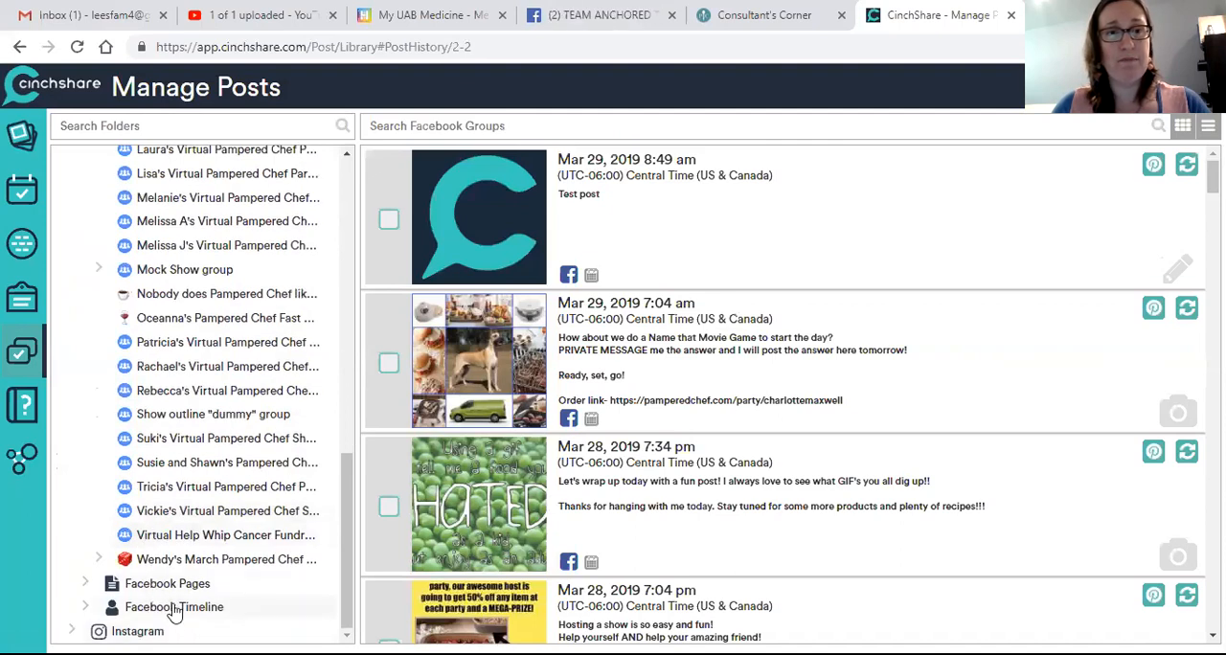
left_click(99, 560)
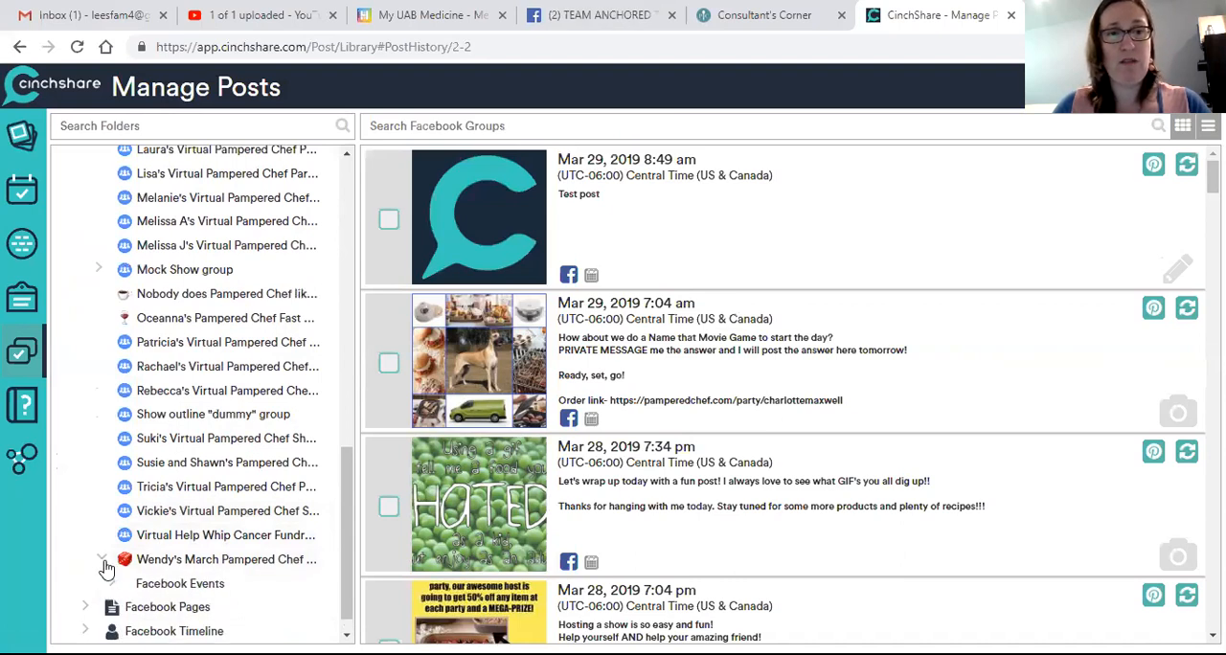
left_click(182, 586)
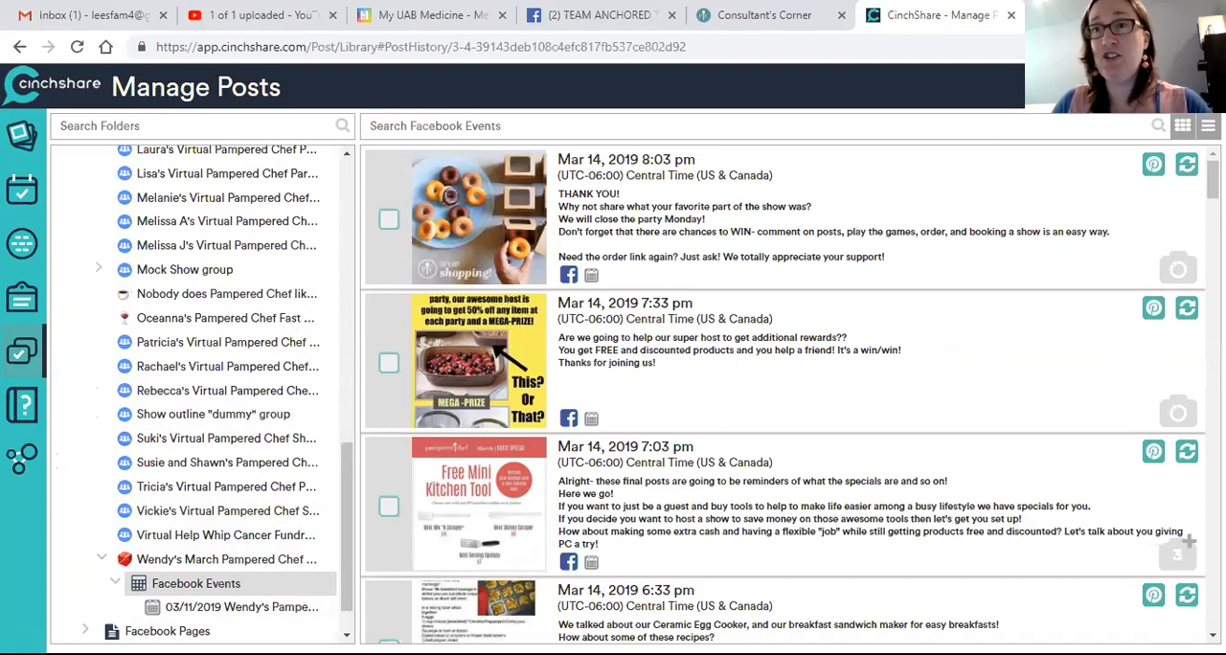
left_click(1208, 127)
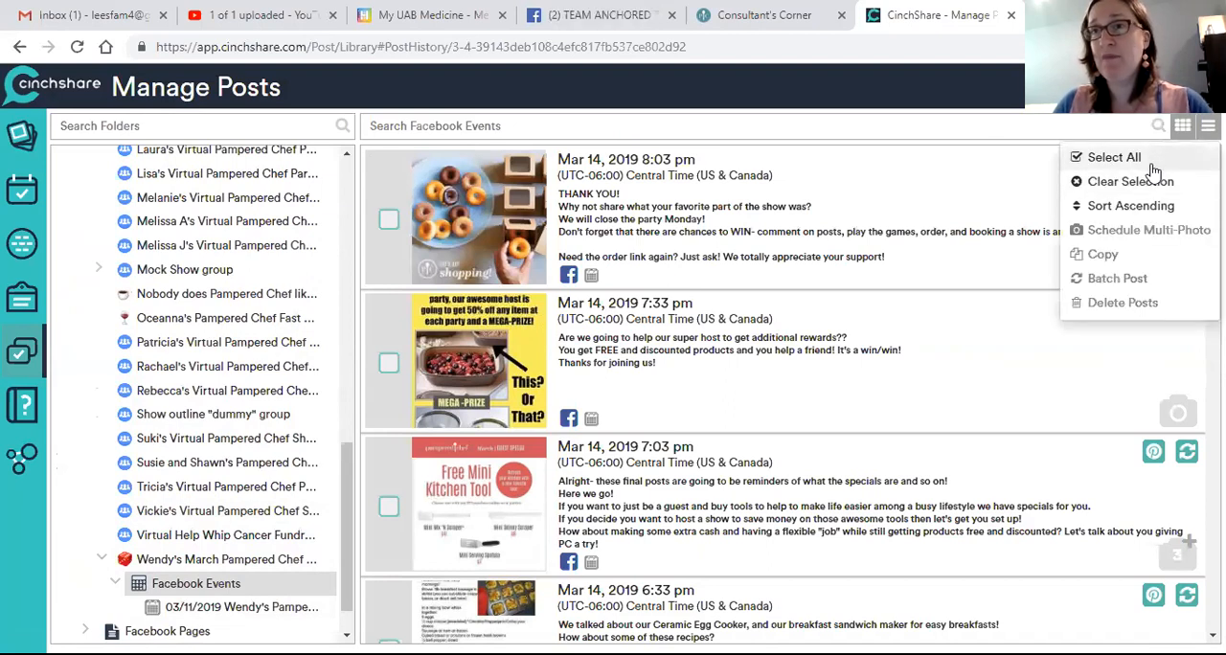
left_click(1153, 209)
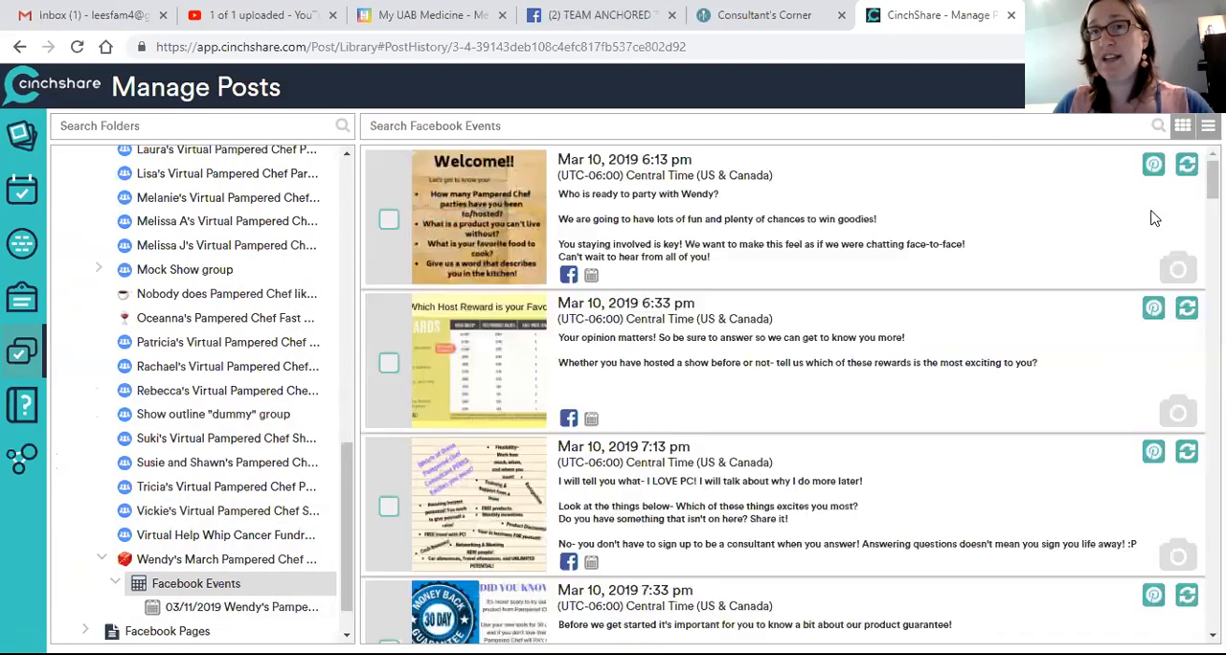
Step: Select all posts of the event and open them as a batch post
left_click(1208, 126)
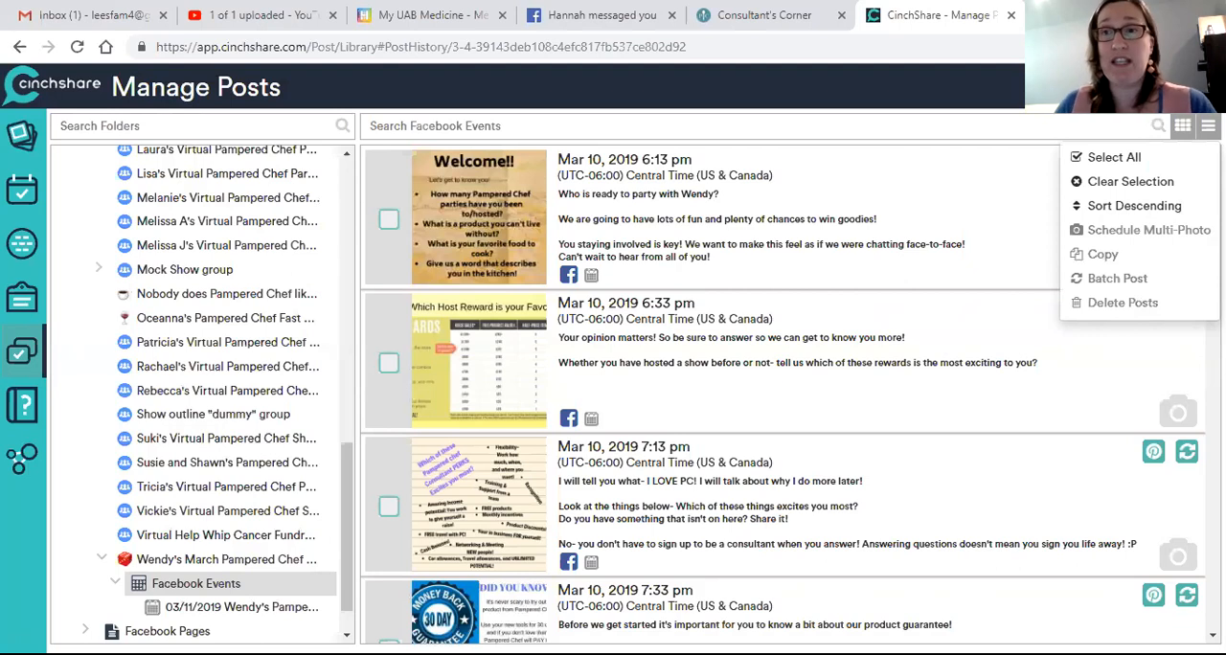
left_click(1102, 158)
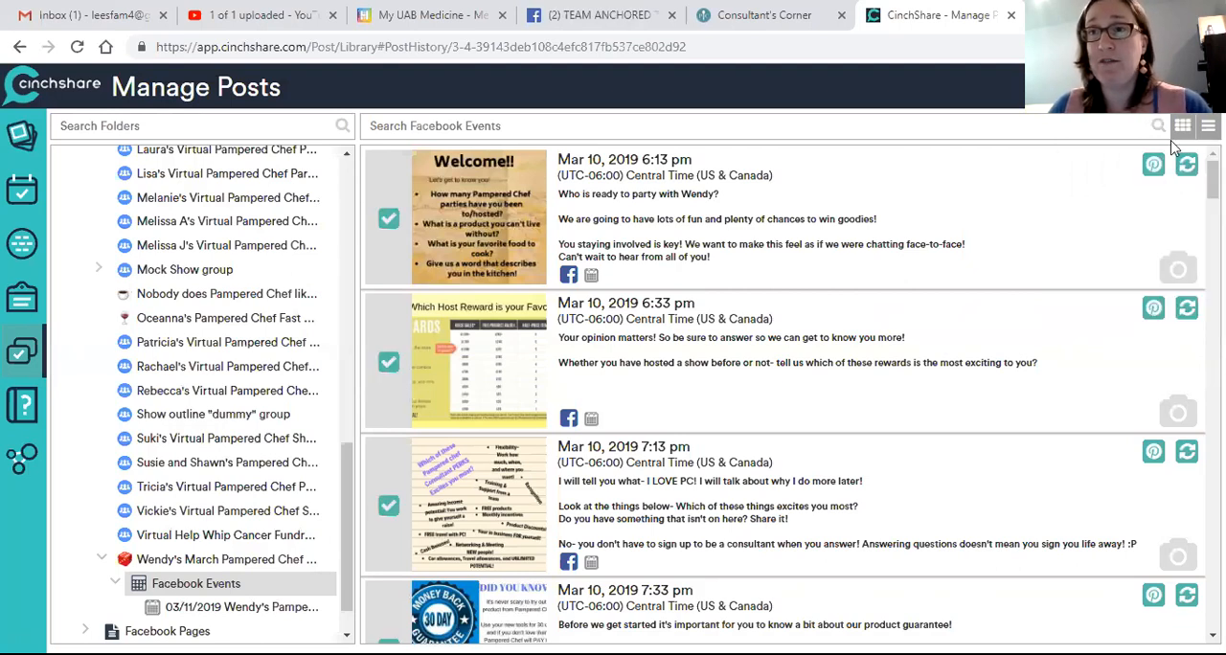
left_click(1208, 126)
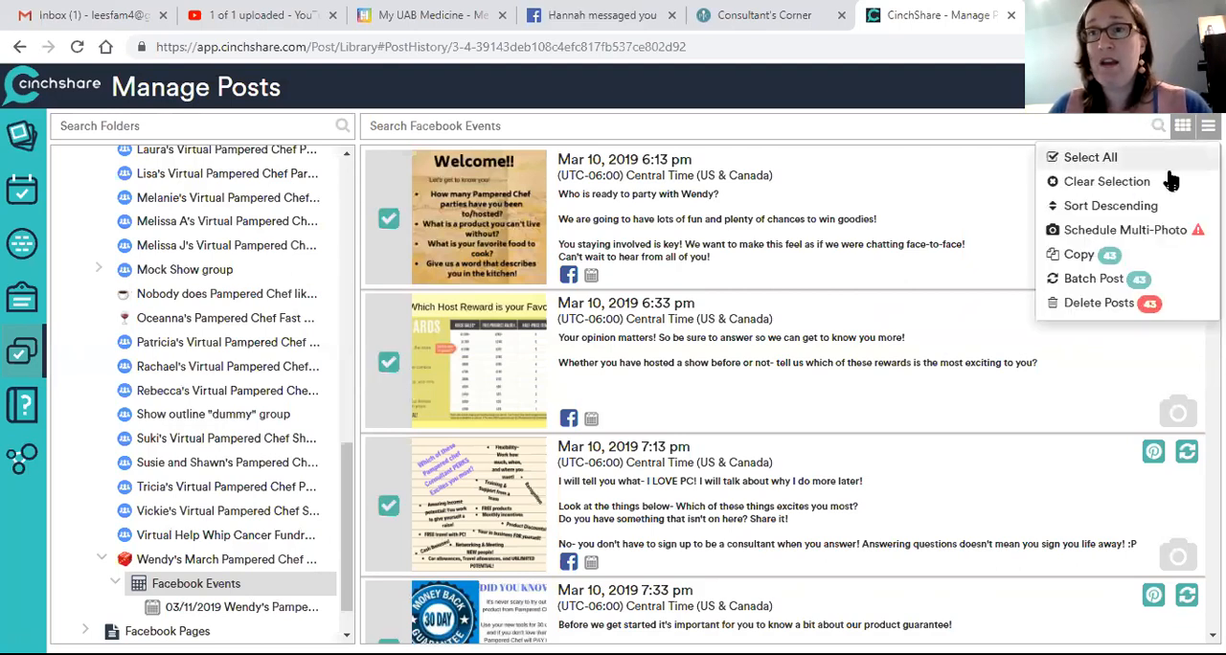
left_click(1074, 284)
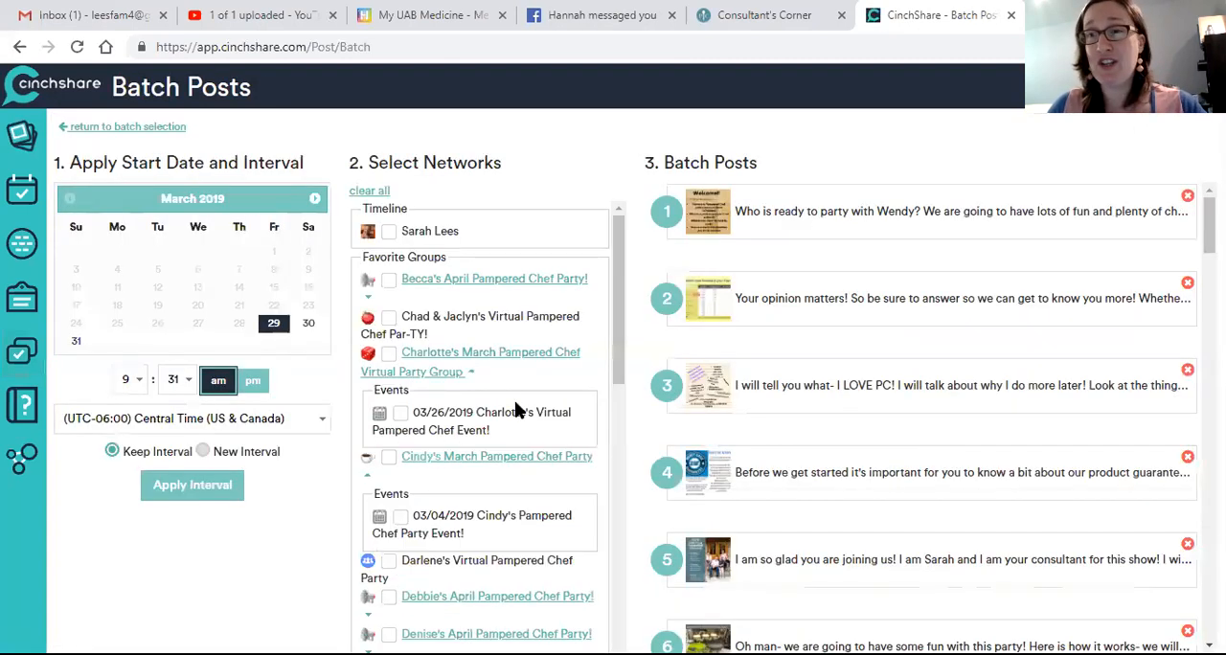
Step: Target the batch at the 03/29/2019 mock show event and apply a 9:45 am start time with the original interval kept
scroll(425, 432, "down", 5)
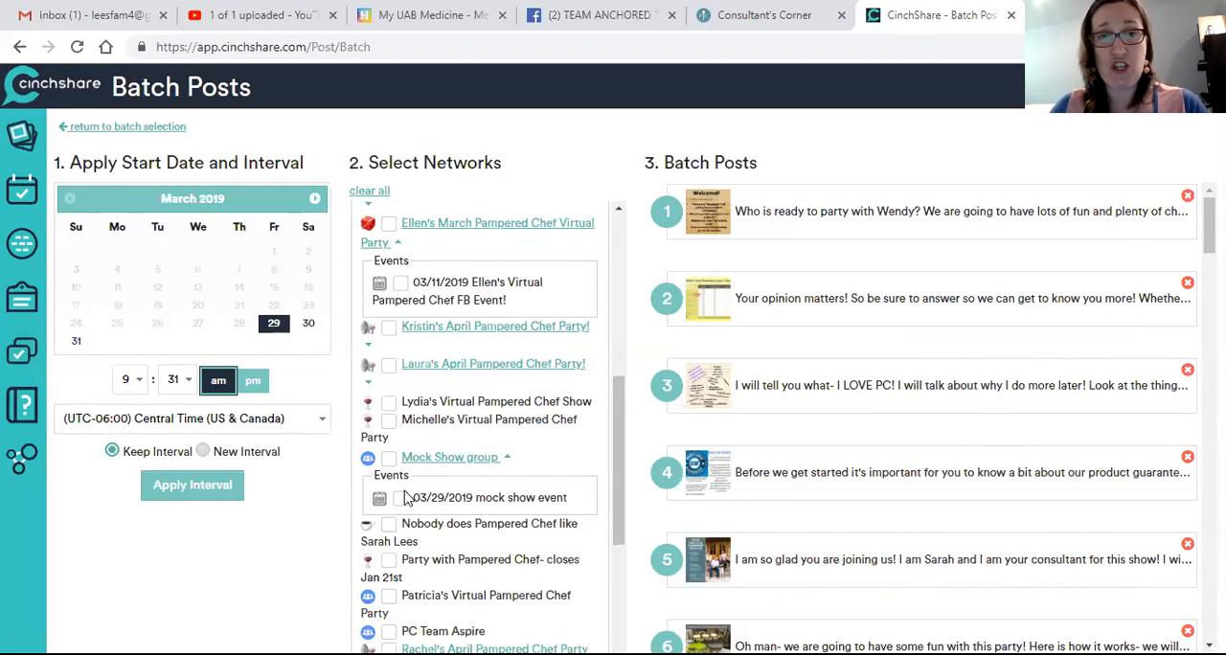
left_click(401, 500)
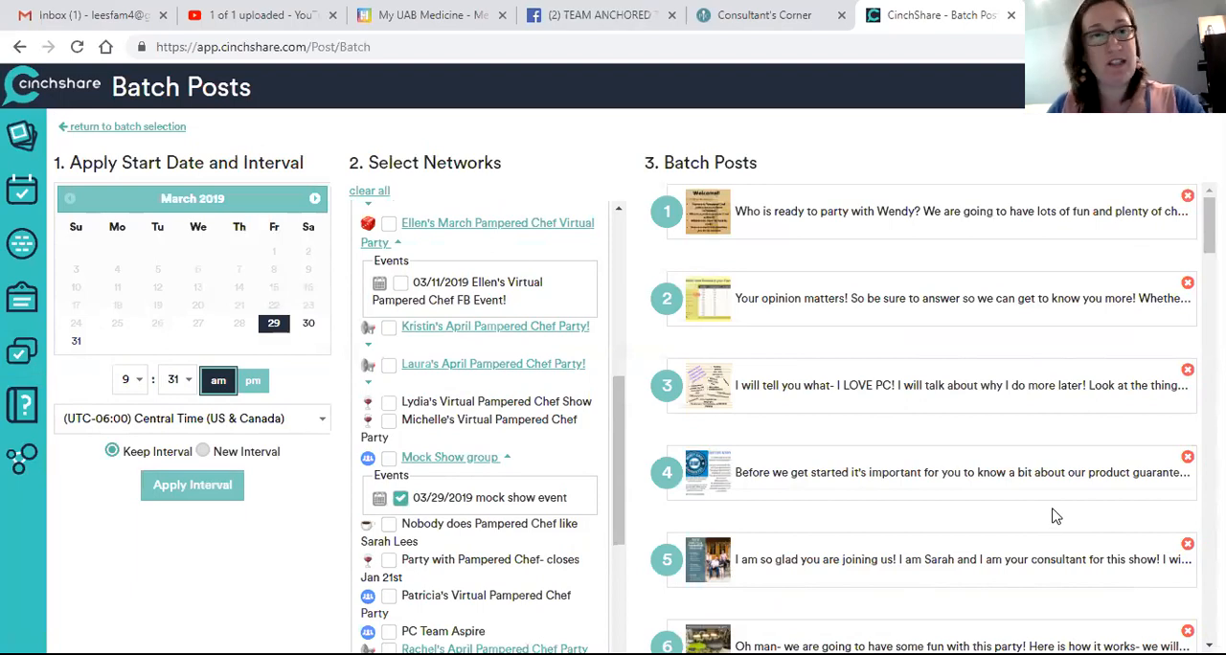
left_click(170, 380)
scroll(164, 287, "down", 5)
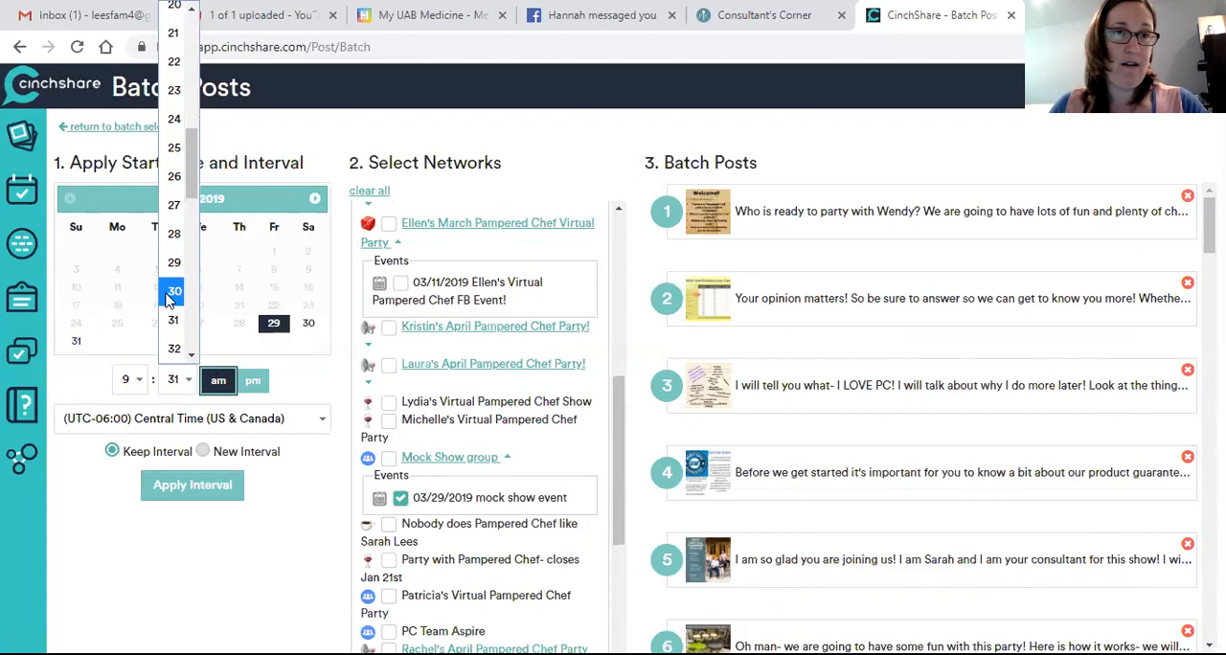
left_click(172, 183)
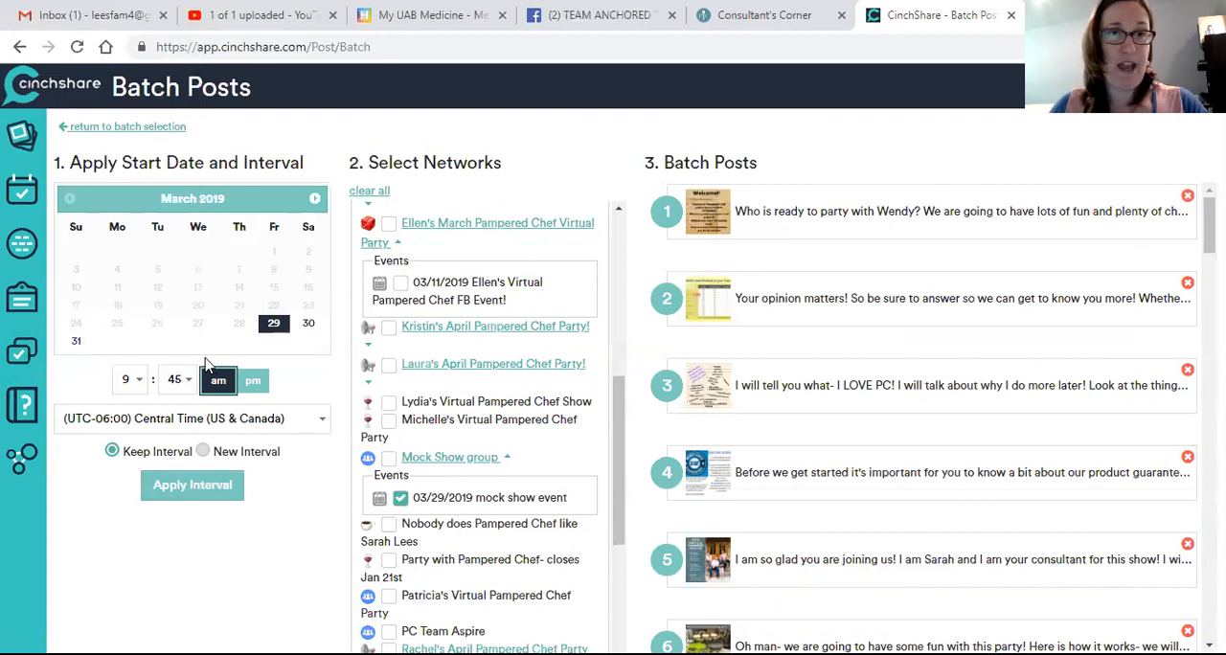
left_click(219, 499)
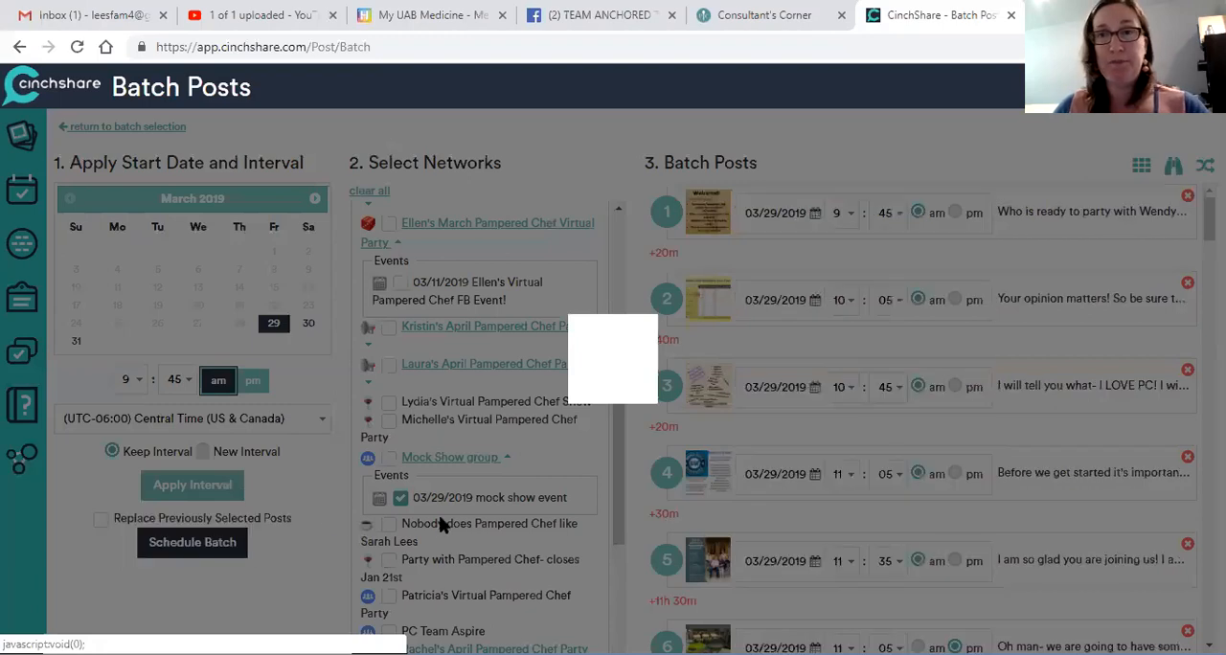
Step: Dismiss the alert, deselect the Instagram account from the batch networks and reapply the kept interval
left_click(773, 166)
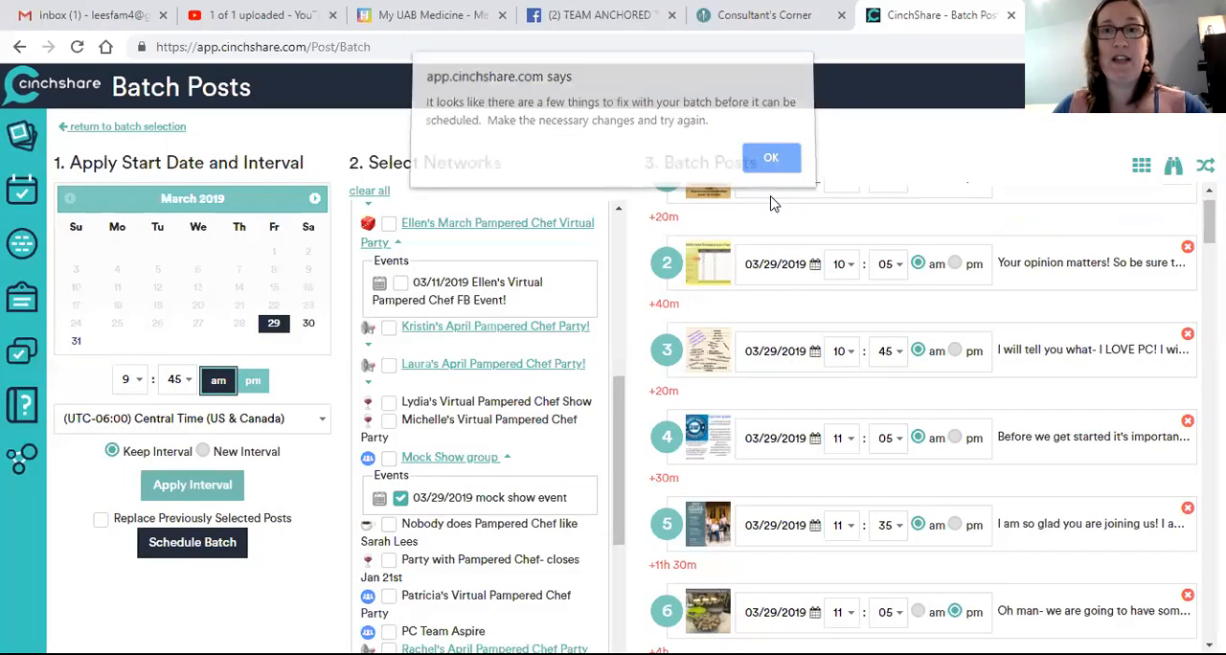
scroll(434, 379, "down", 3)
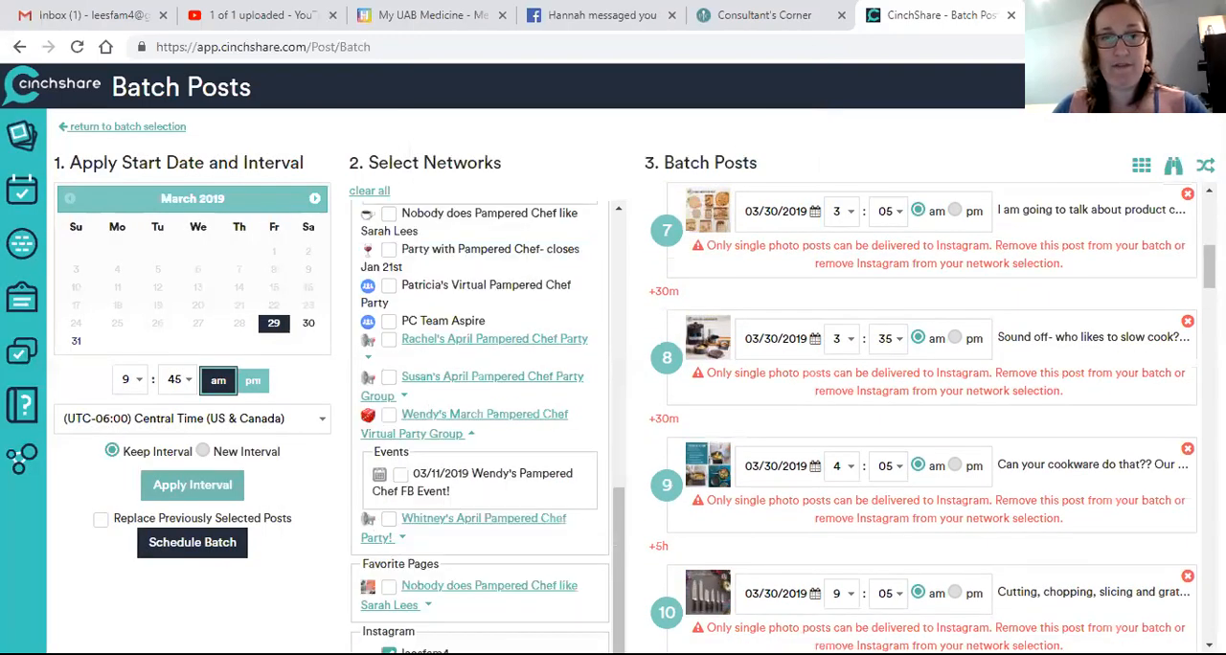
left_click(210, 484)
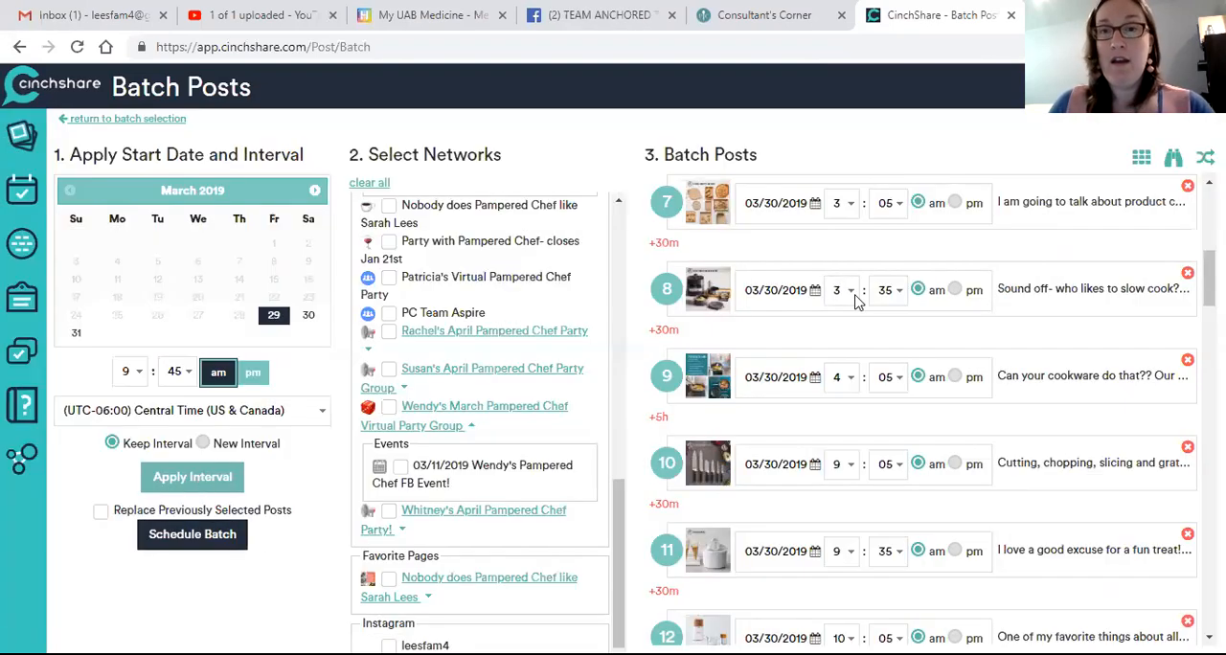
Step: Check the assigned dates and times down to the last post and shuffle the batch order
scroll(857, 301, "up", 5)
scroll(851, 301, "down", 8)
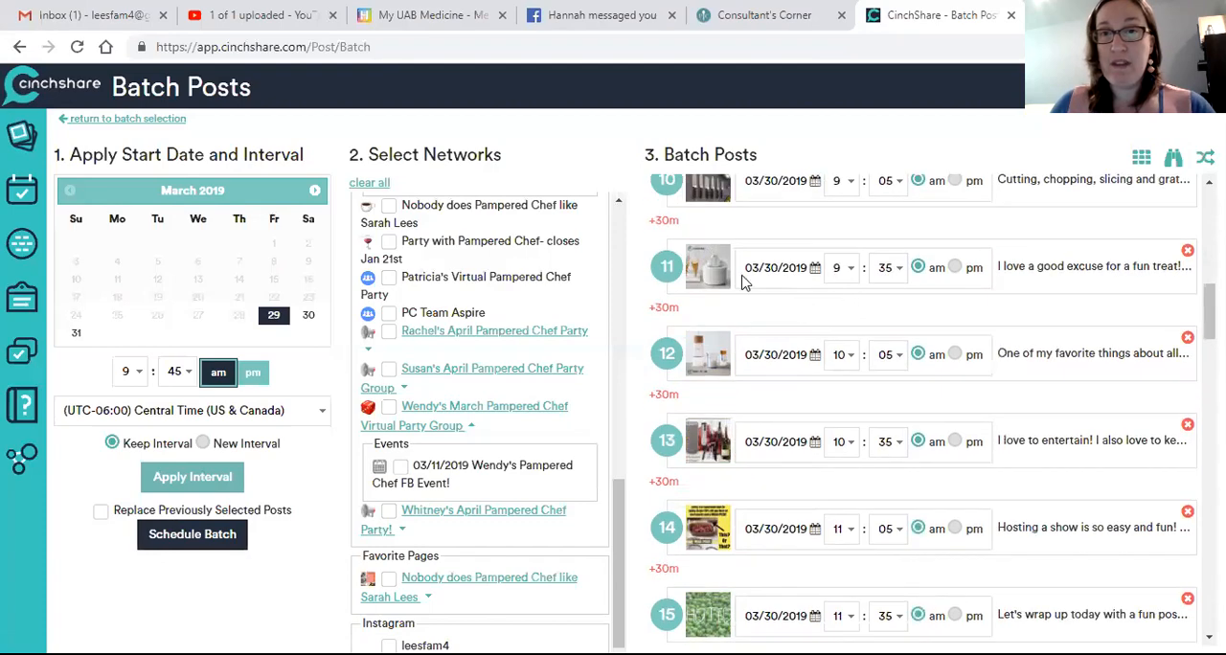
scroll(745, 282, "down", 5)
scroll(671, 426, "down", 7)
scroll(671, 434, "down", 15)
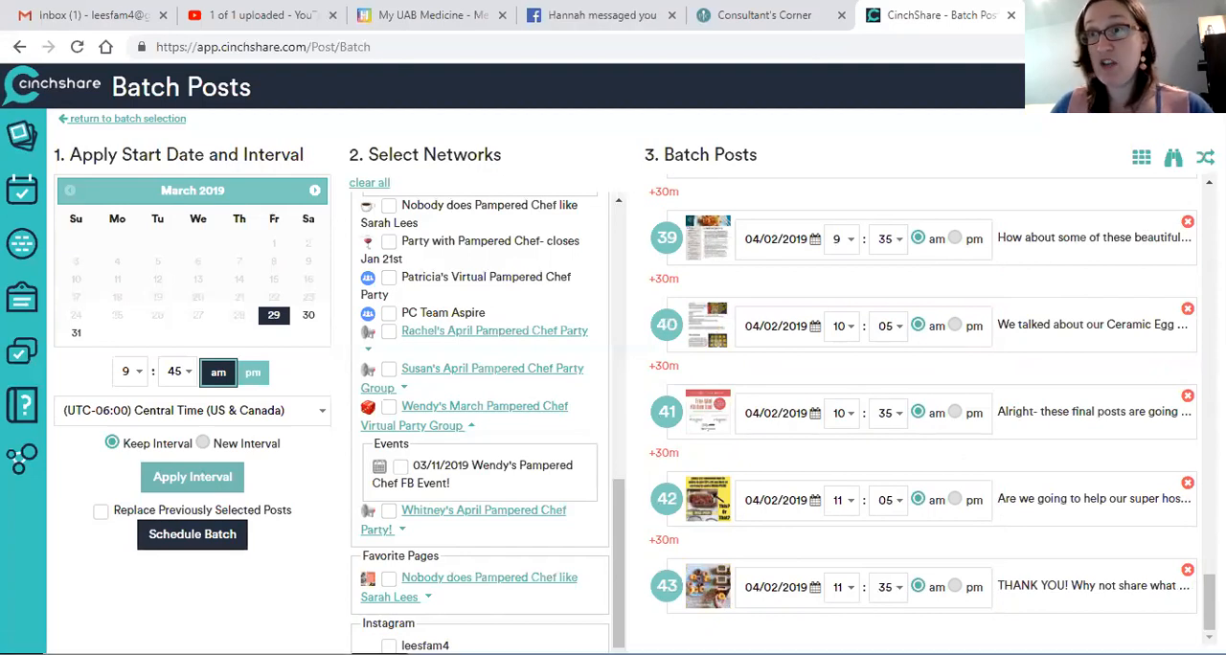
left_click(192, 476)
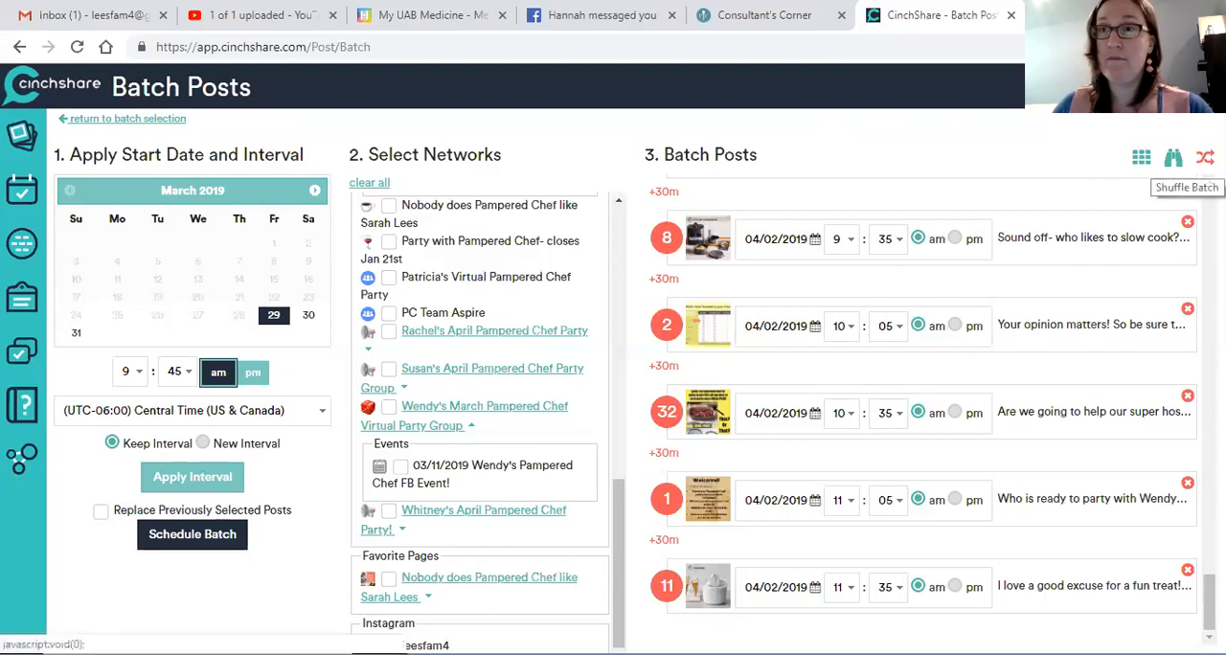
Step: Turn off the batch shuffle and search the batch messages for the previous host's first name, with "Mock Show" as the replacement text
left_click(1206, 158)
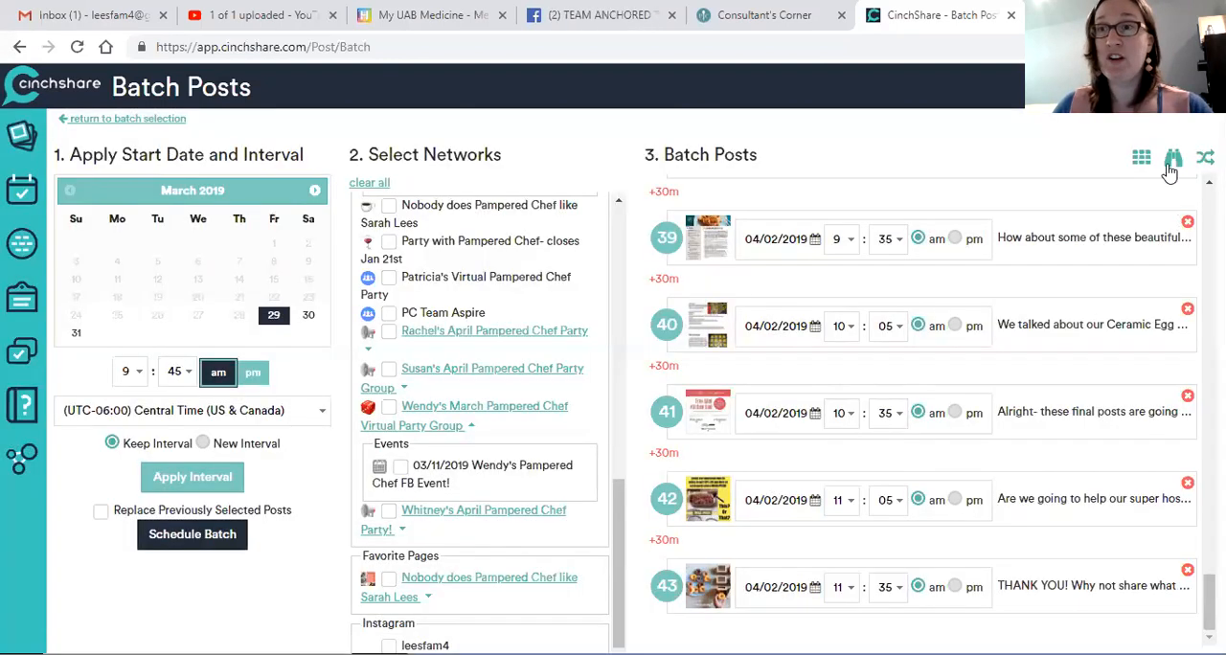
left_click(1172, 163)
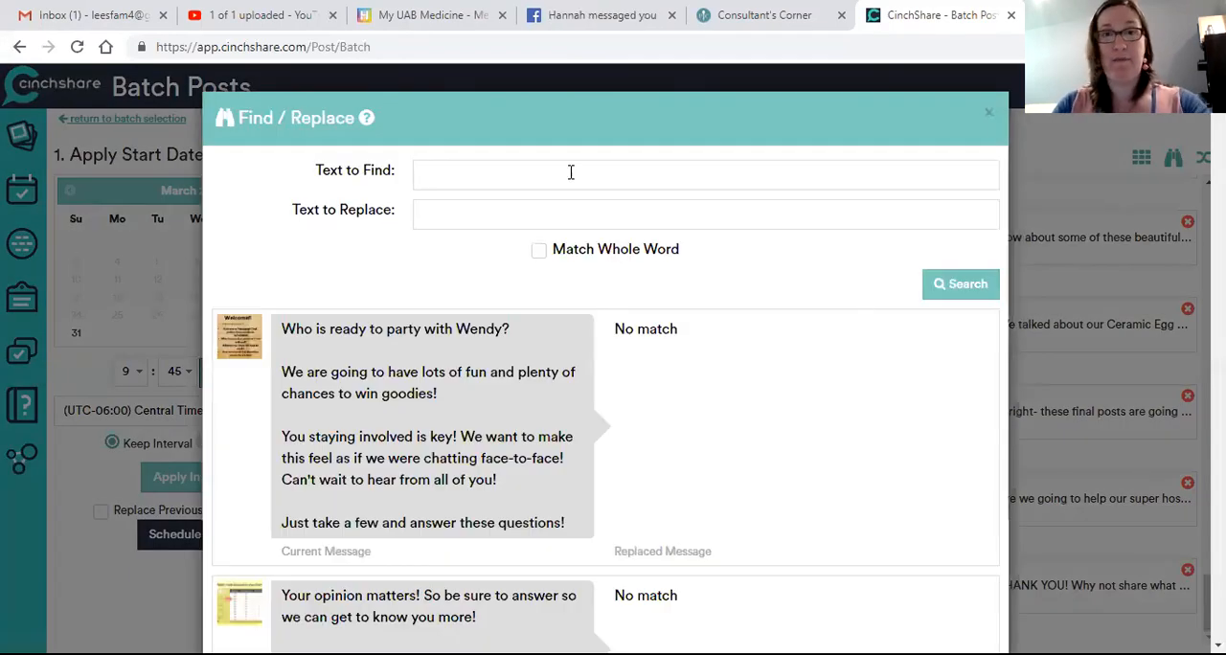
type("Wendy")
key("Tab")
type("M")
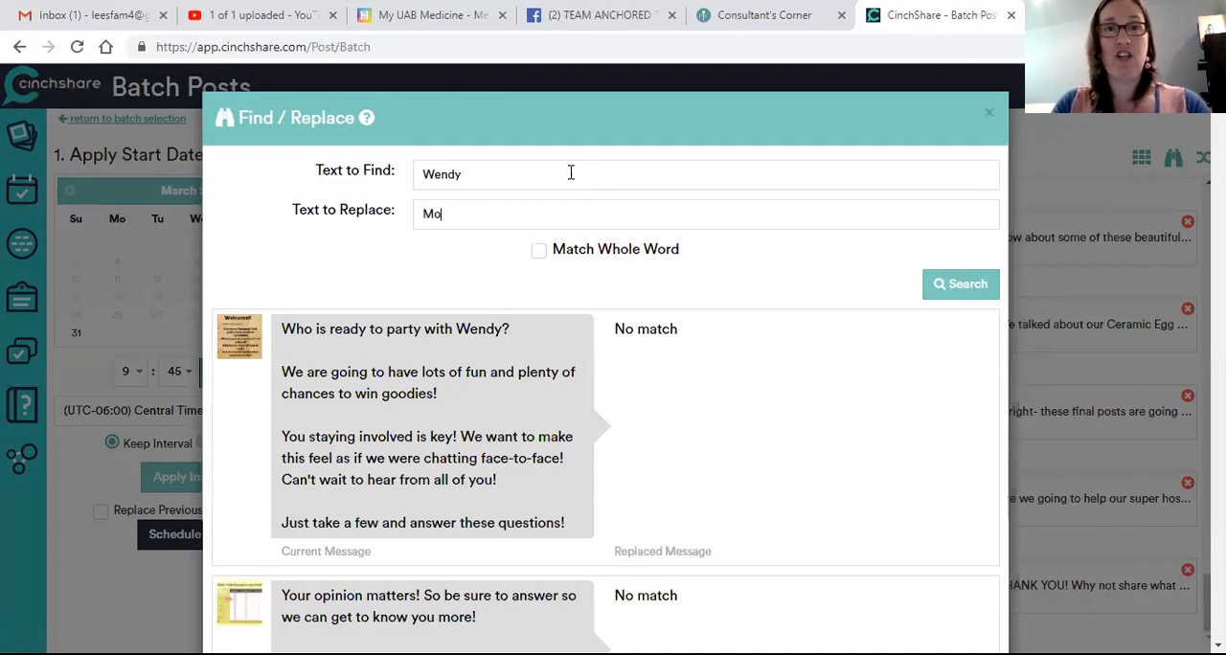
type("ock Show")
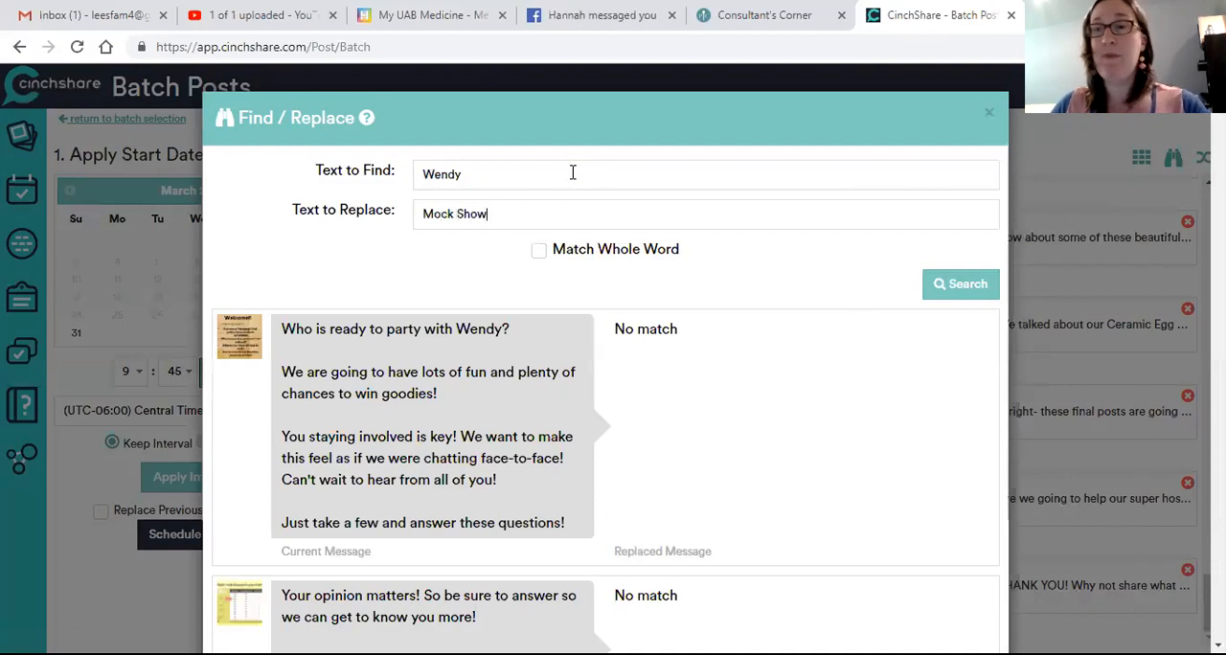
left_click(963, 294)
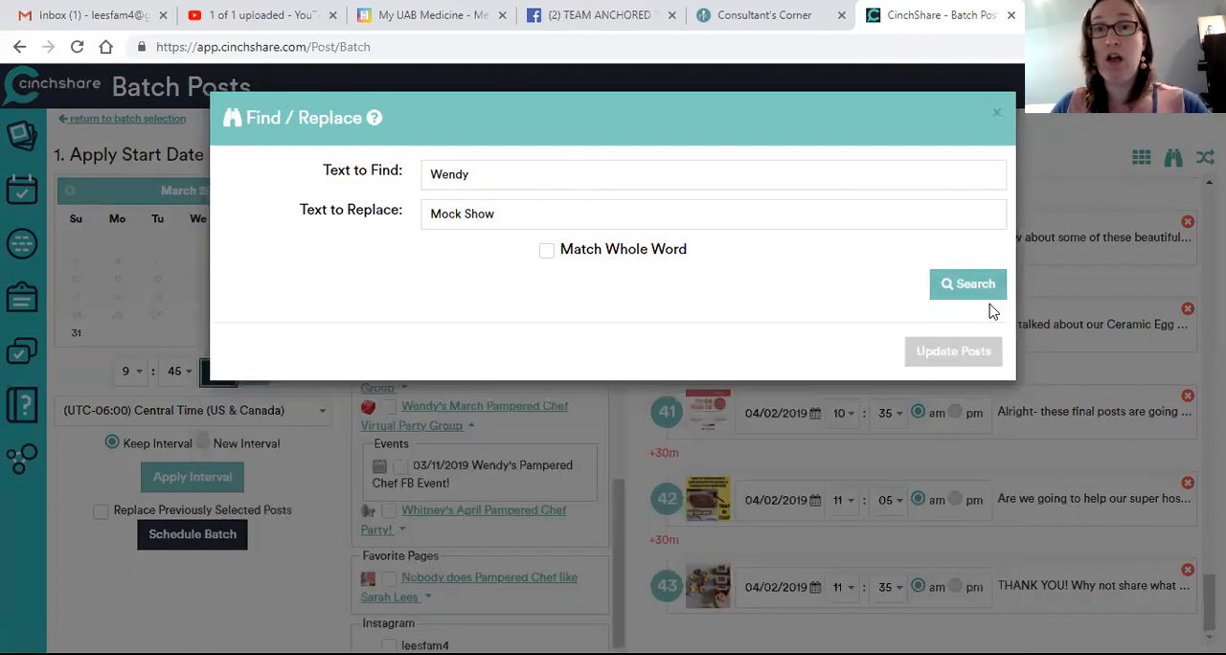
Step: Review the proposed replacements through the last message, update the posts with them and schedule the batch
scroll(661, 364, "down", 8)
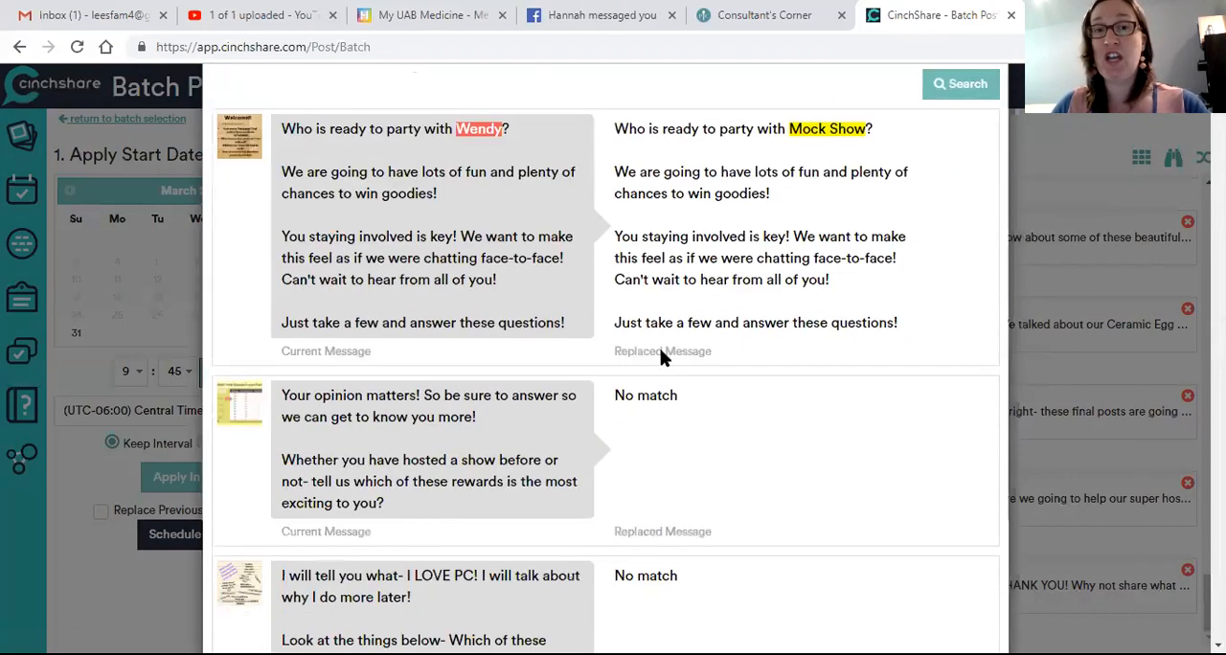
scroll(589, 393, "up", 1)
scroll(588, 393, "up", 10)
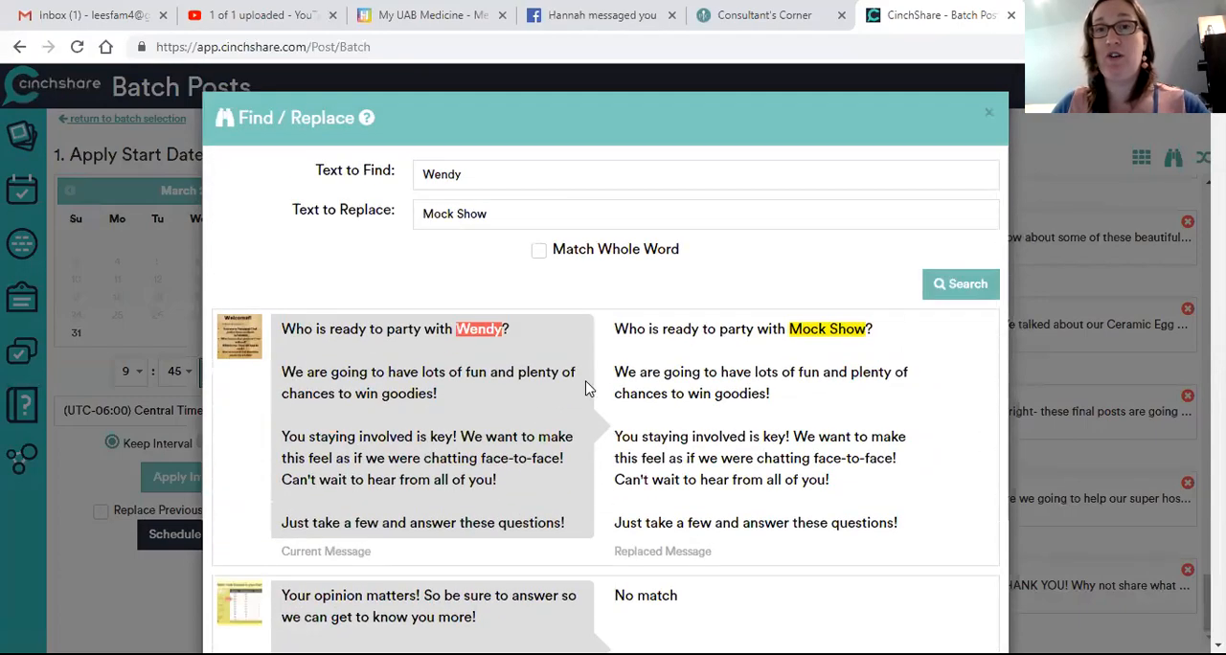
scroll(853, 283, "down", 10)
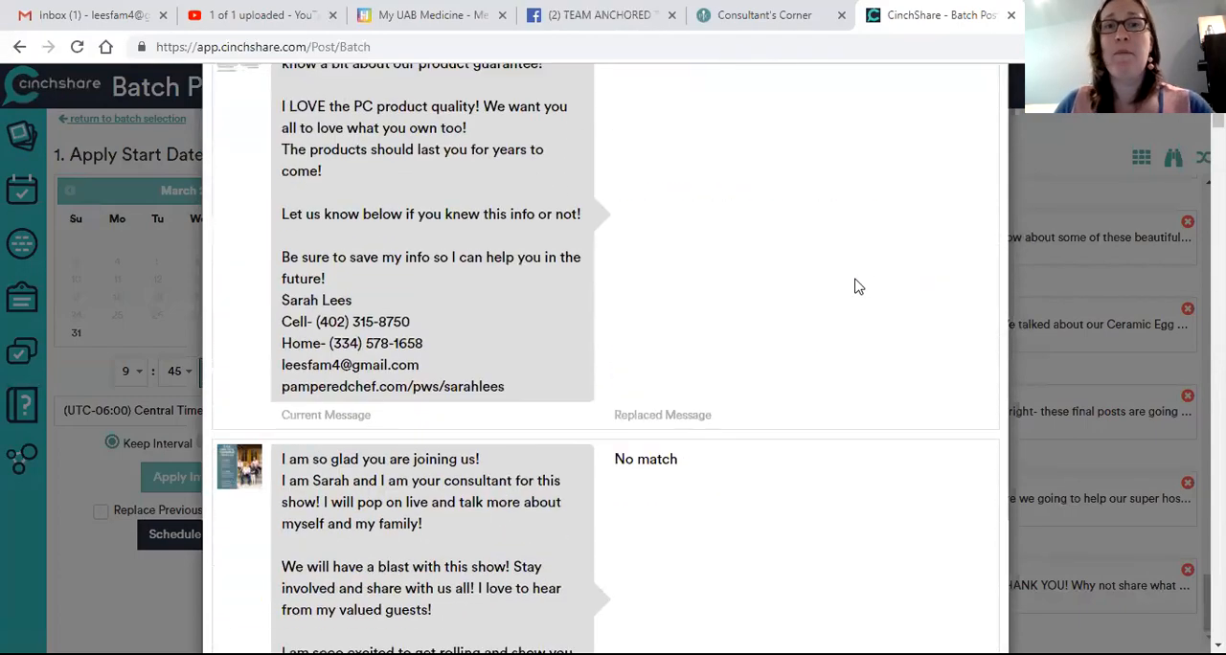
scroll(844, 335, "down", 20)
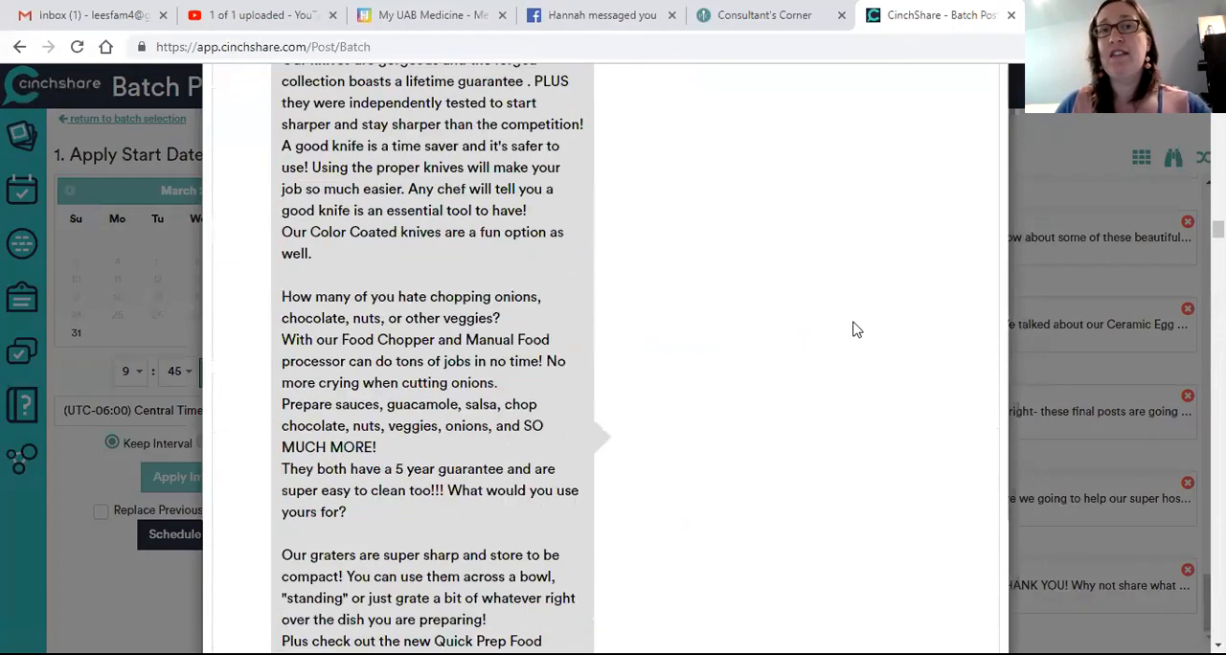
scroll(841, 338, "down", 20)
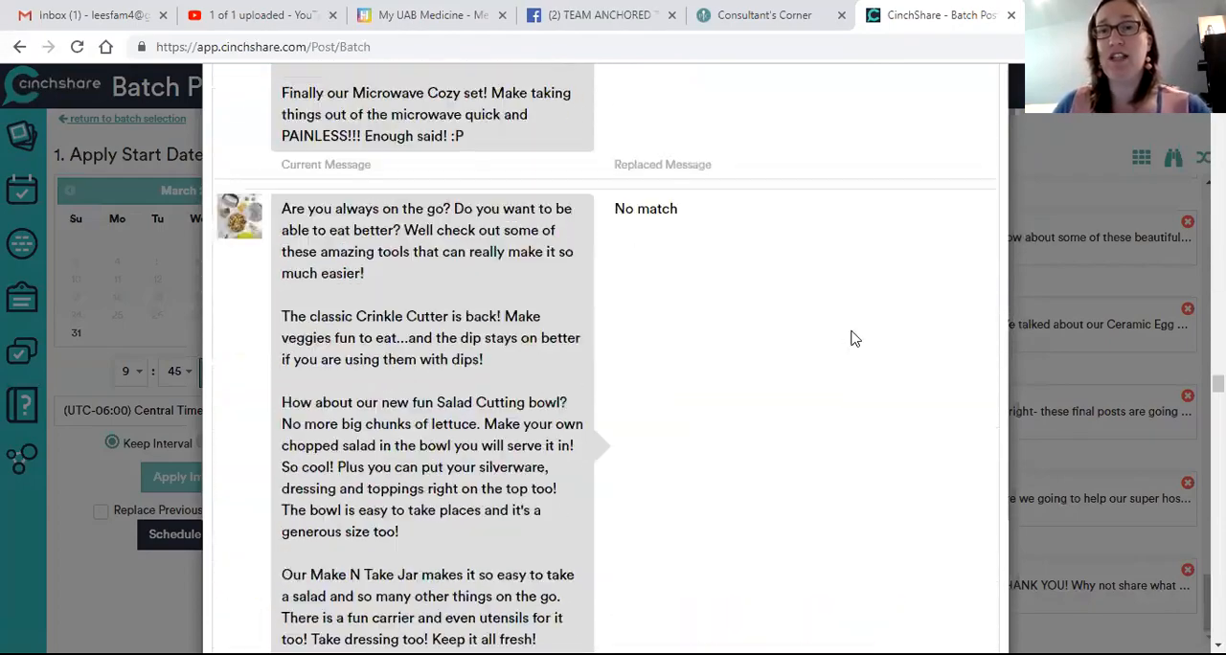
scroll(859, 340, "down", 10)
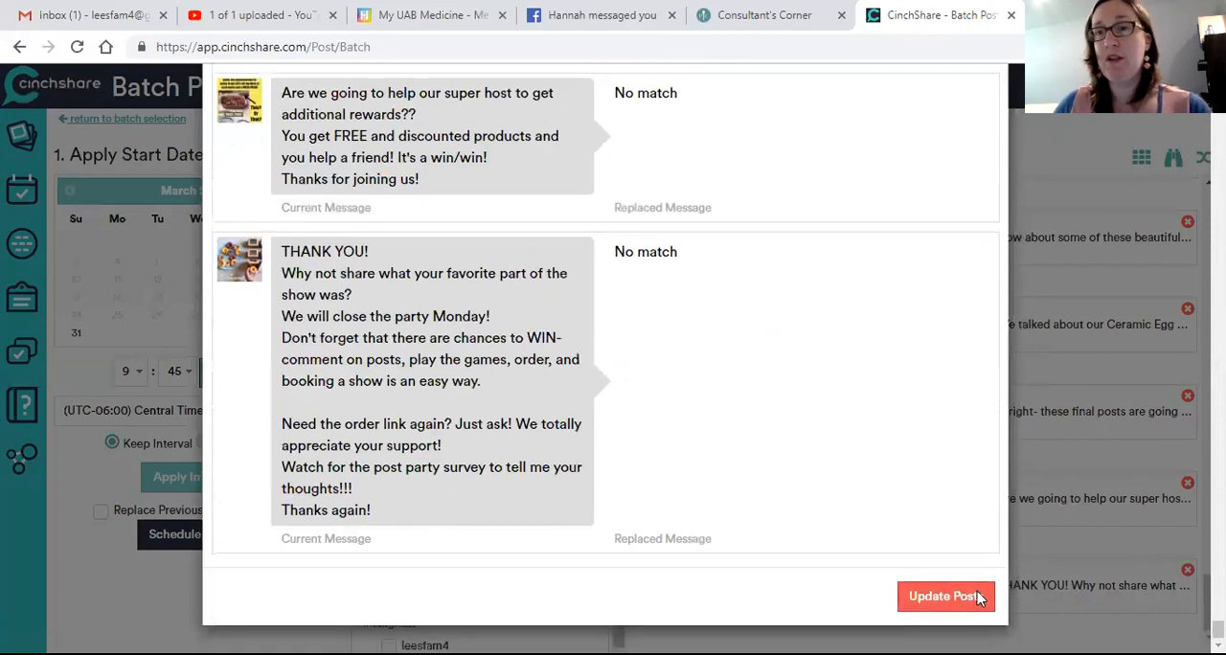
left_click(977, 591)
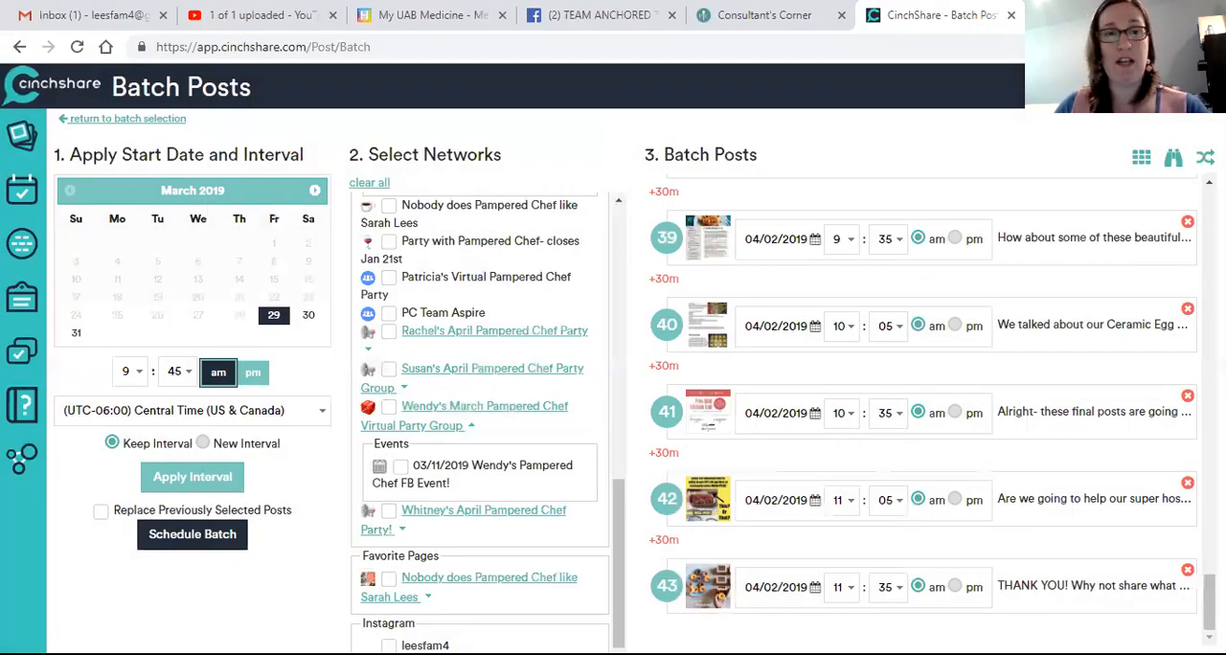
left_click(239, 542)
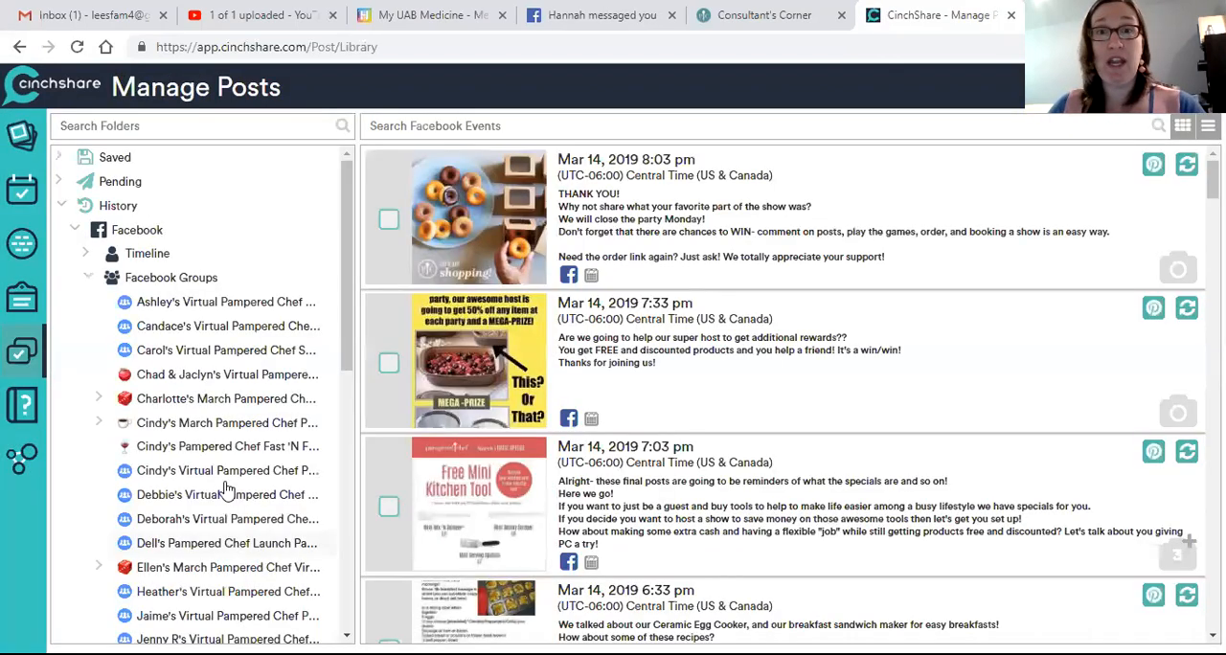
Step: Show the pending Facebook posts of the 03/29/2019 mock show event in the Mock Show group
scroll(586, 341, "down", 4)
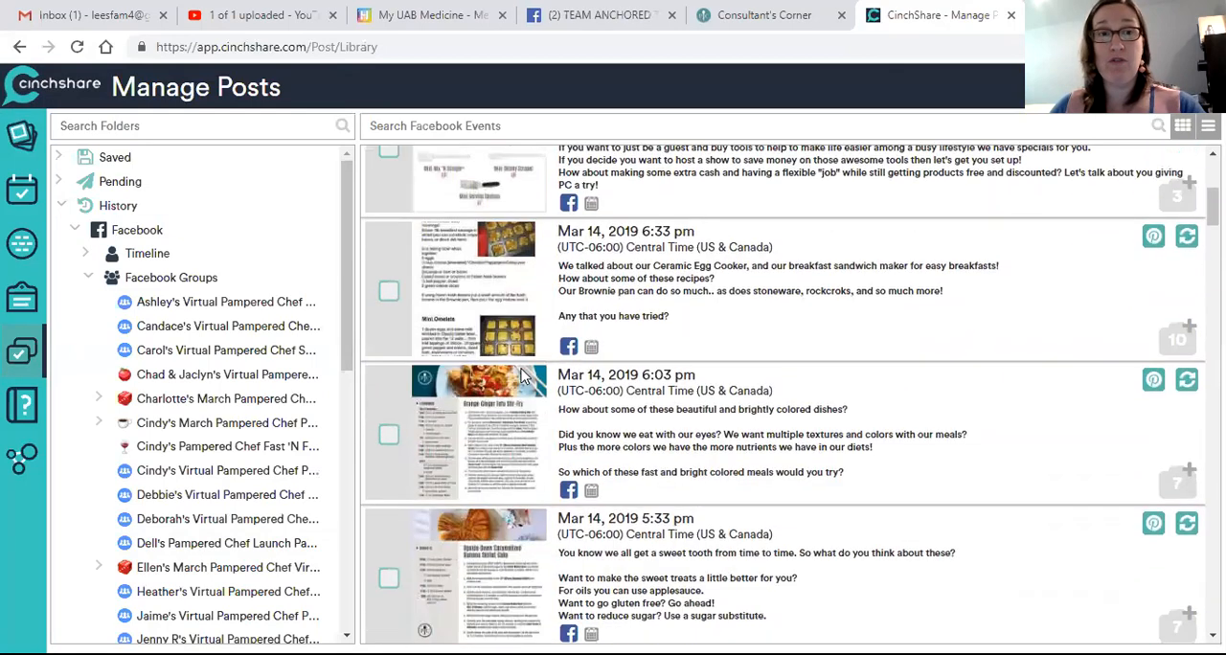
left_click(113, 182)
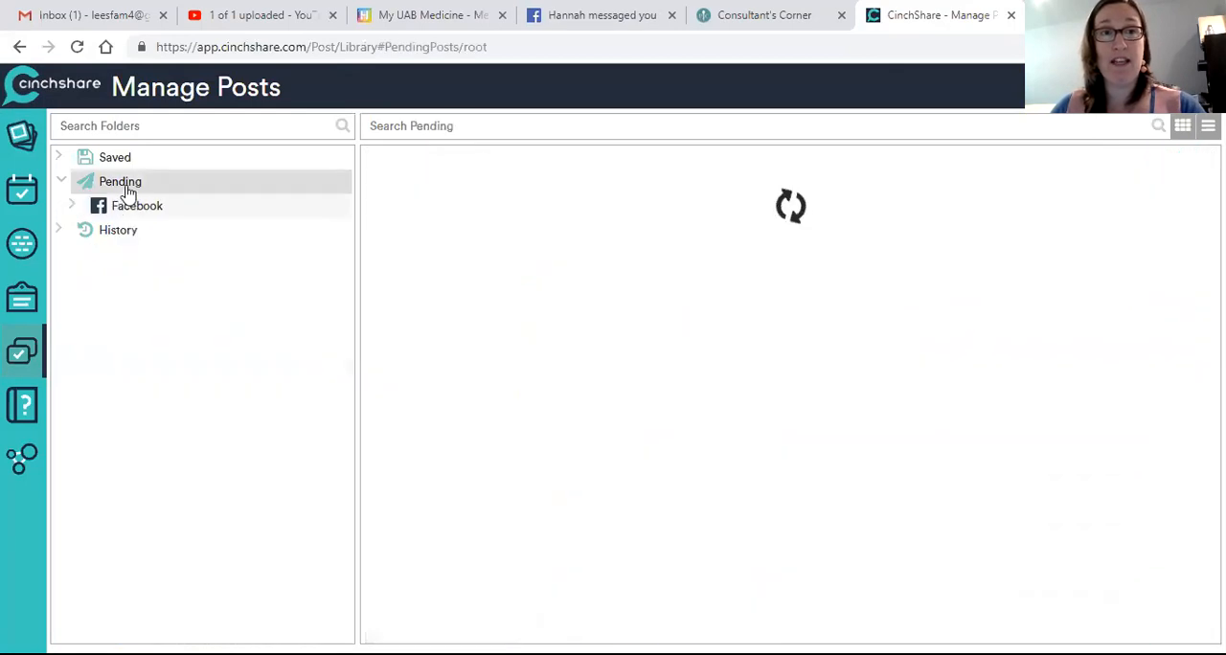
left_click(119, 209)
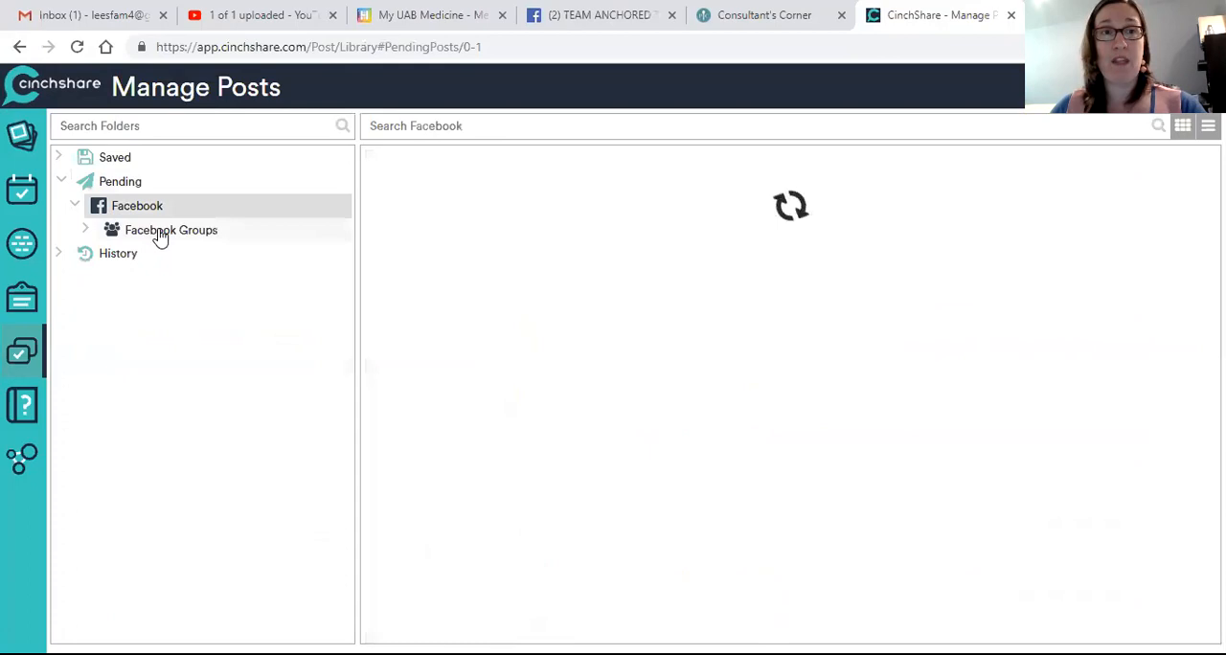
left_click(165, 235)
left_click(188, 280)
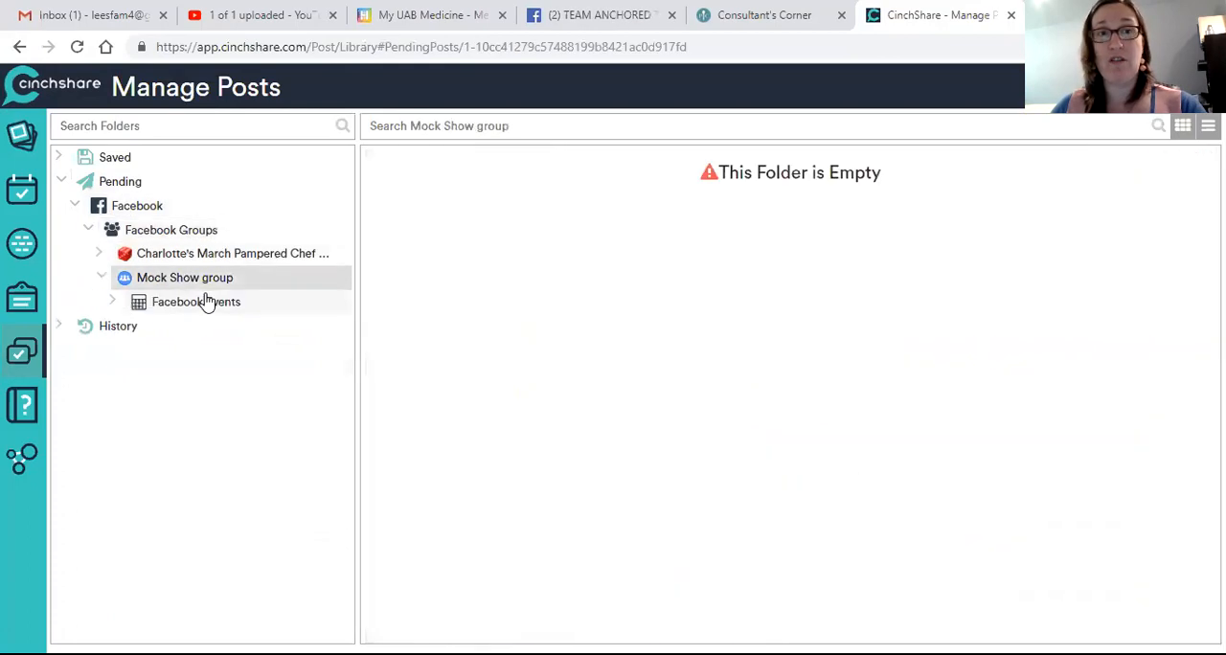
left_click(218, 308)
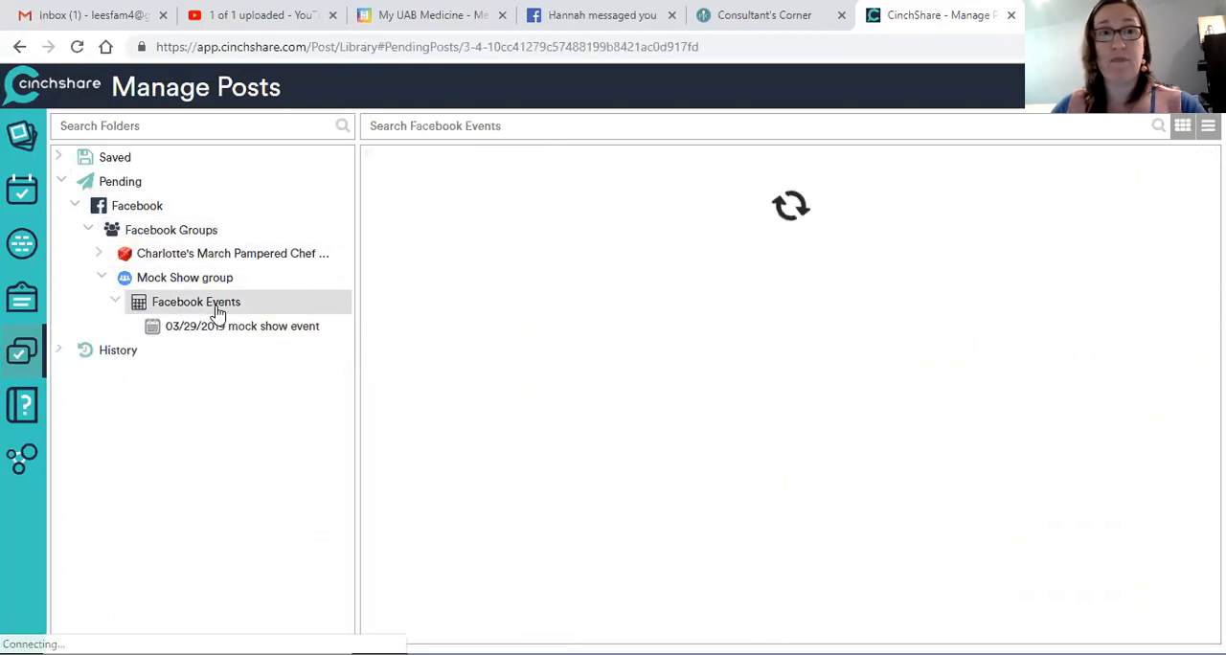
left_click(272, 325)
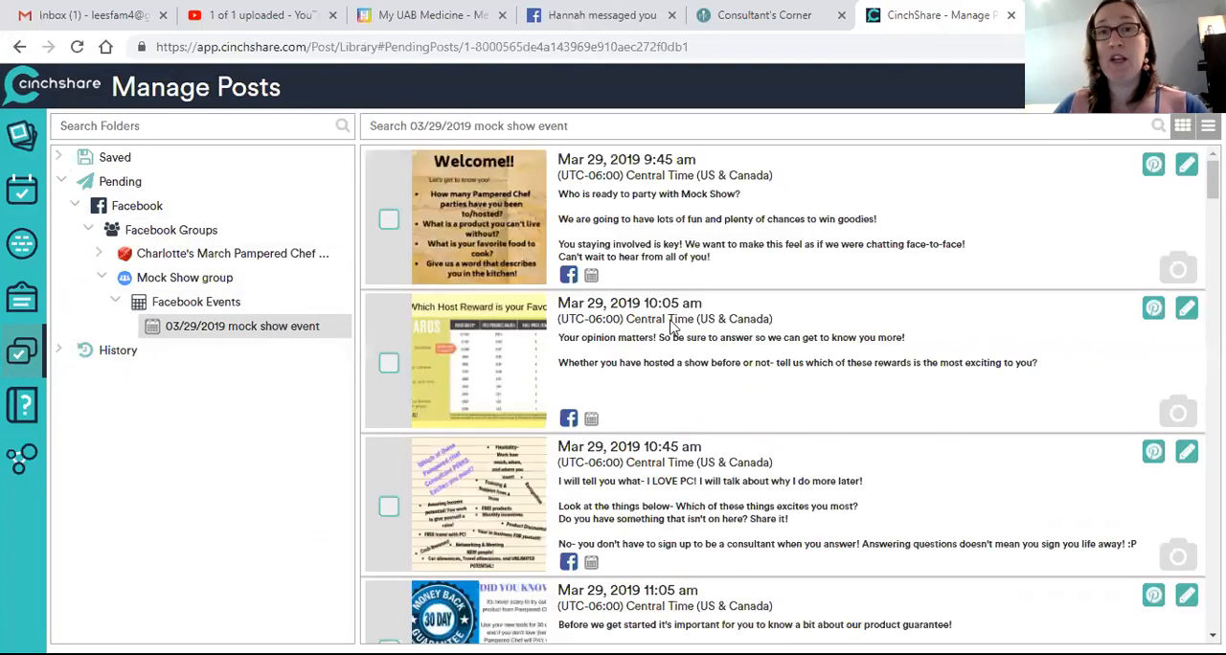
Step: Edit the pending 11:05 pm guessing game post so its order link ends in "mockshow", reschedule it and return to managing posts
scroll(578, 460, "down", 5)
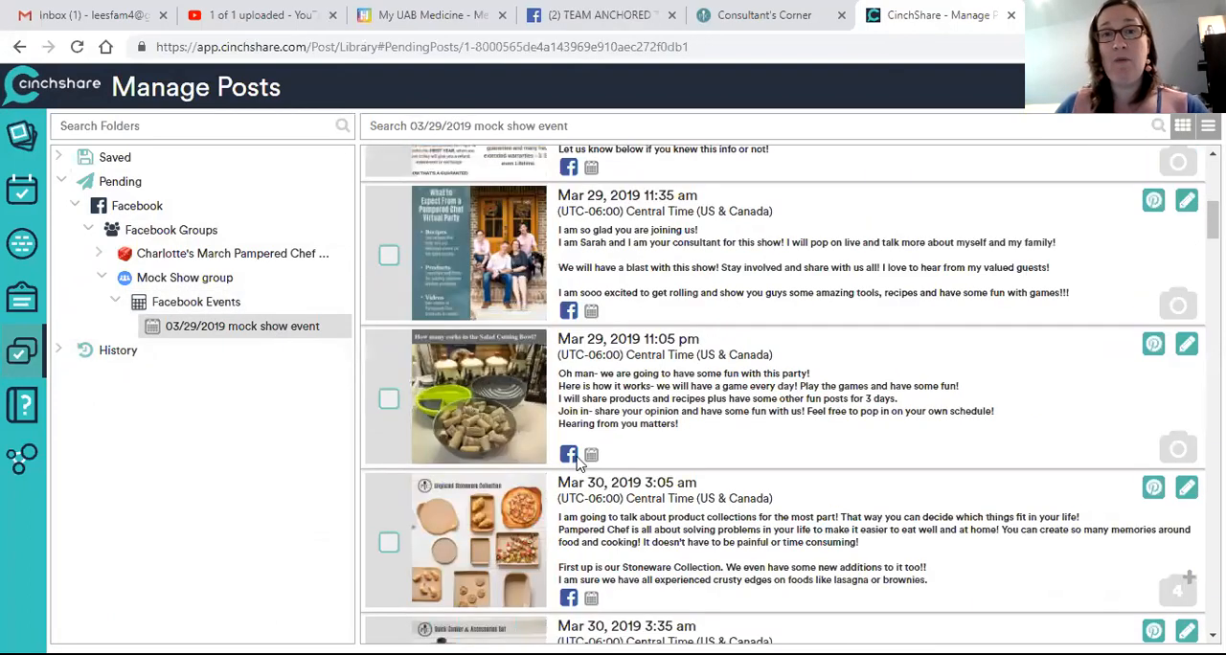
left_click(1186, 344)
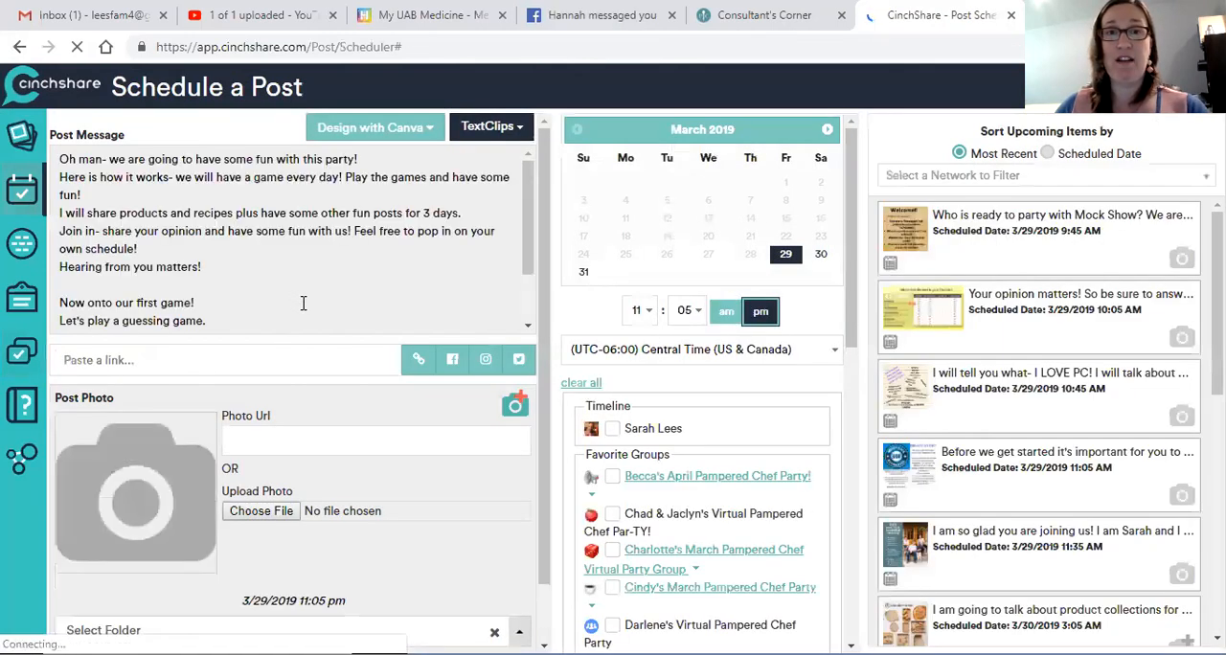
scroll(182, 285, "down", 1)
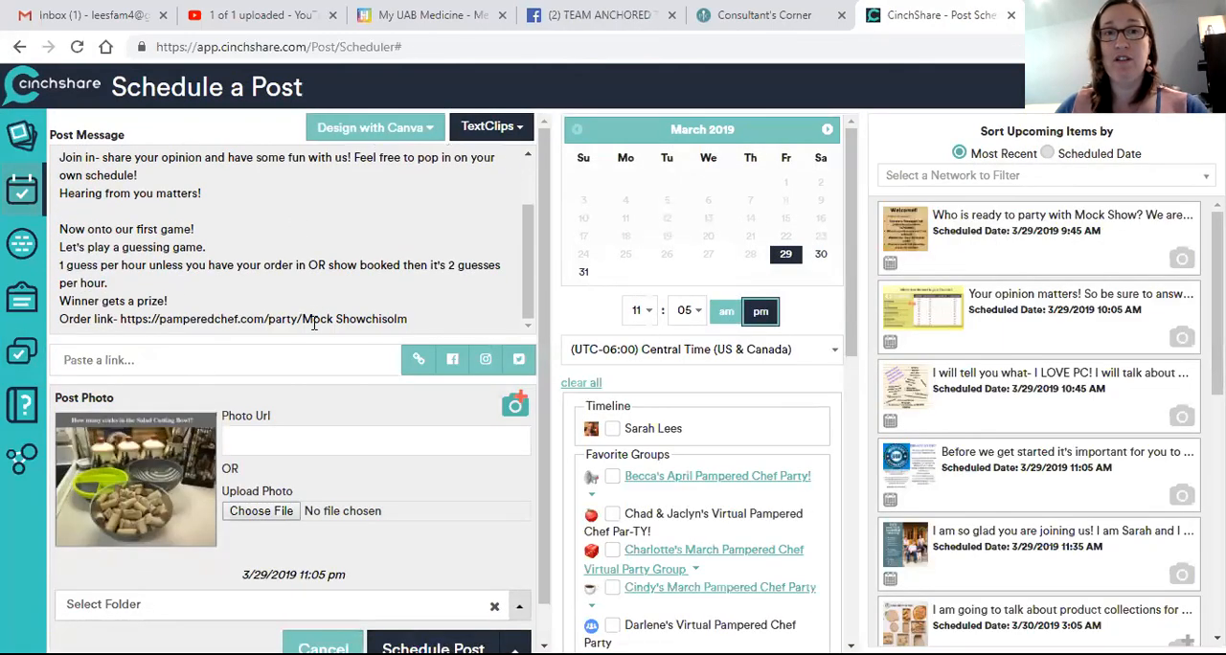
left_click_drag(304, 326, 404, 329)
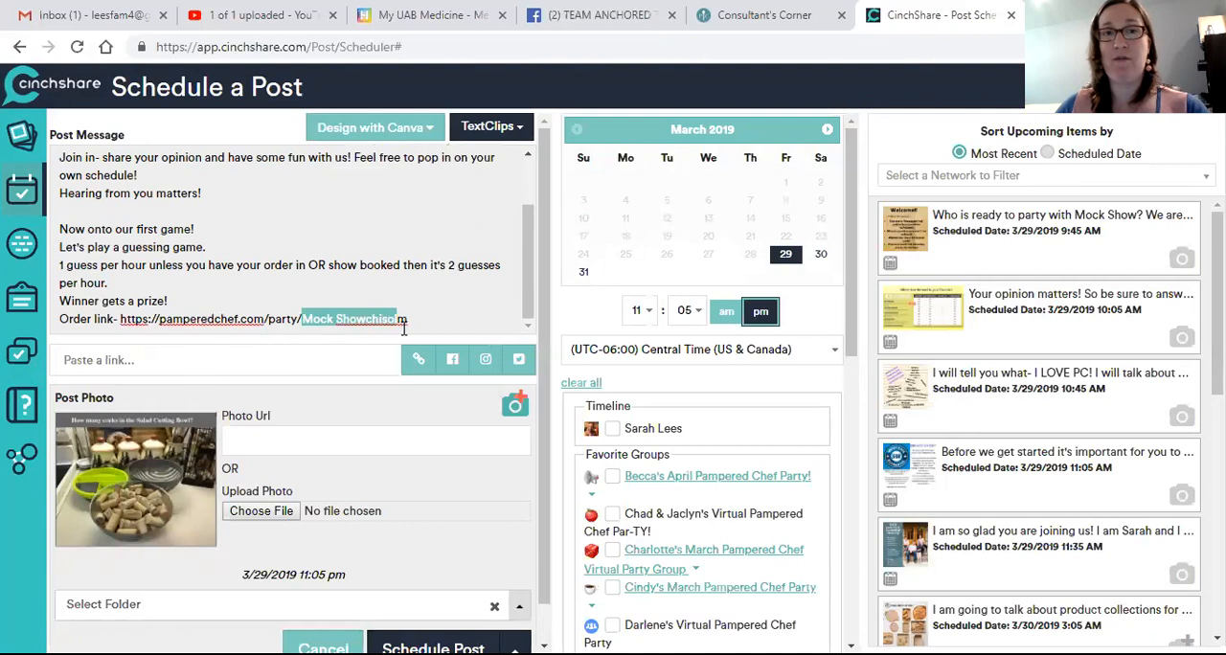
type("mockshow")
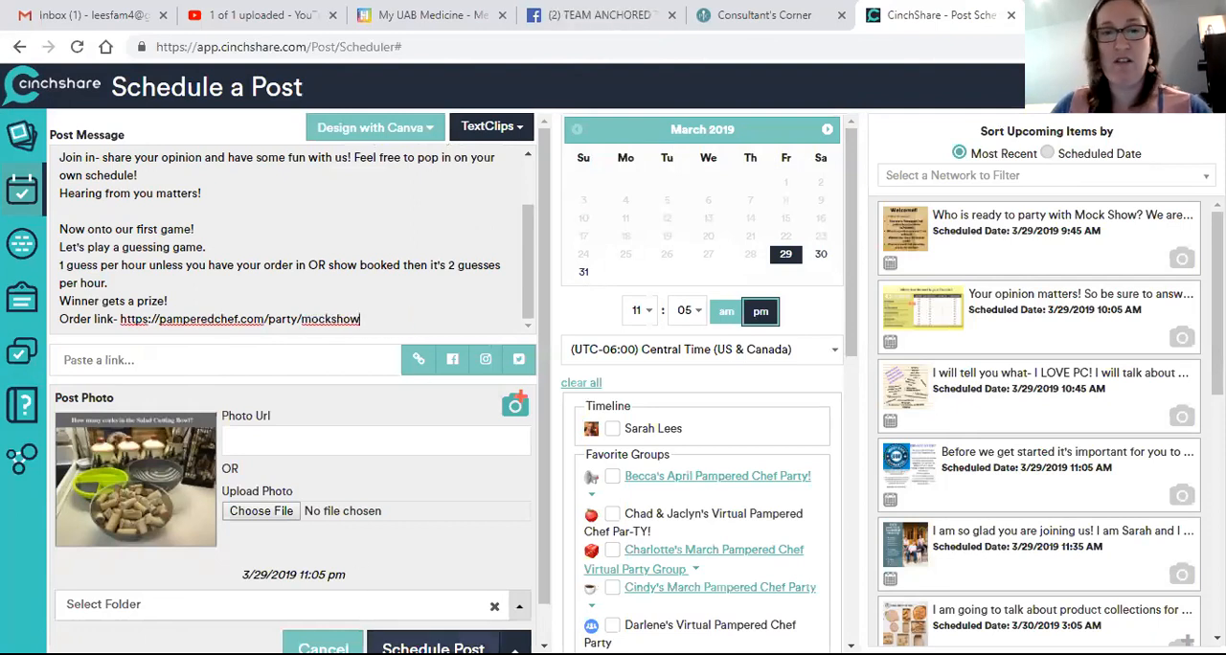
left_click(433, 648)
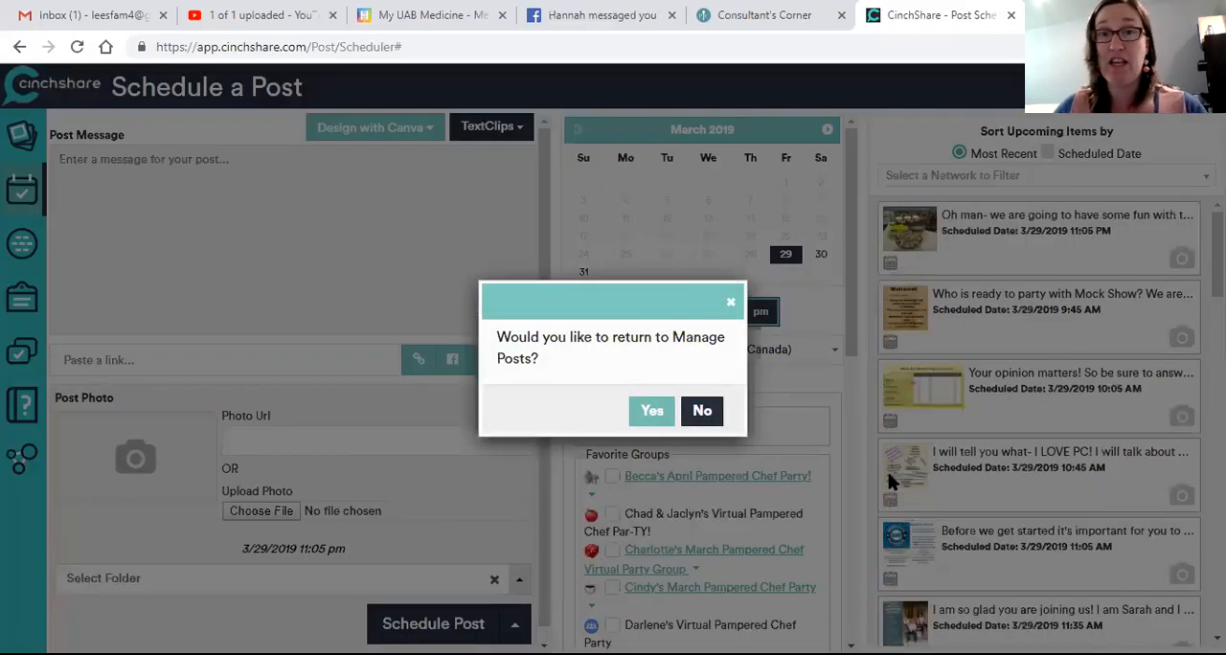
left_click(659, 413)
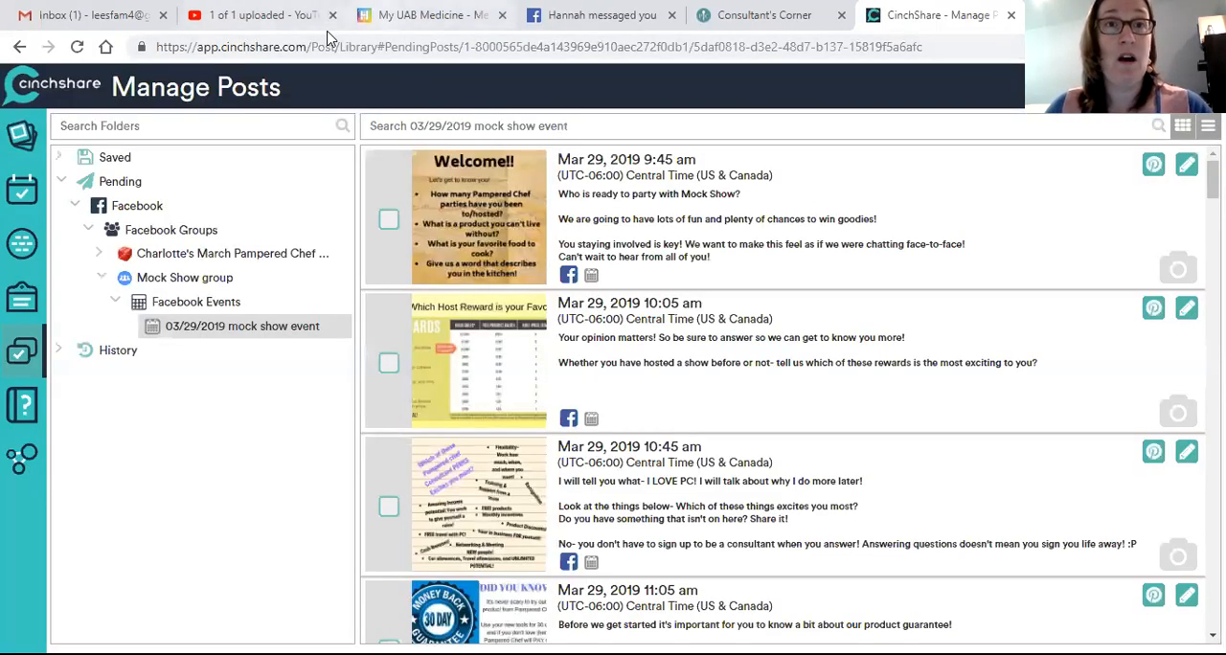
Step: Switch to Facebook, minimize the open chat and view the mock show event's description and recent activity
left_click(594, 16)
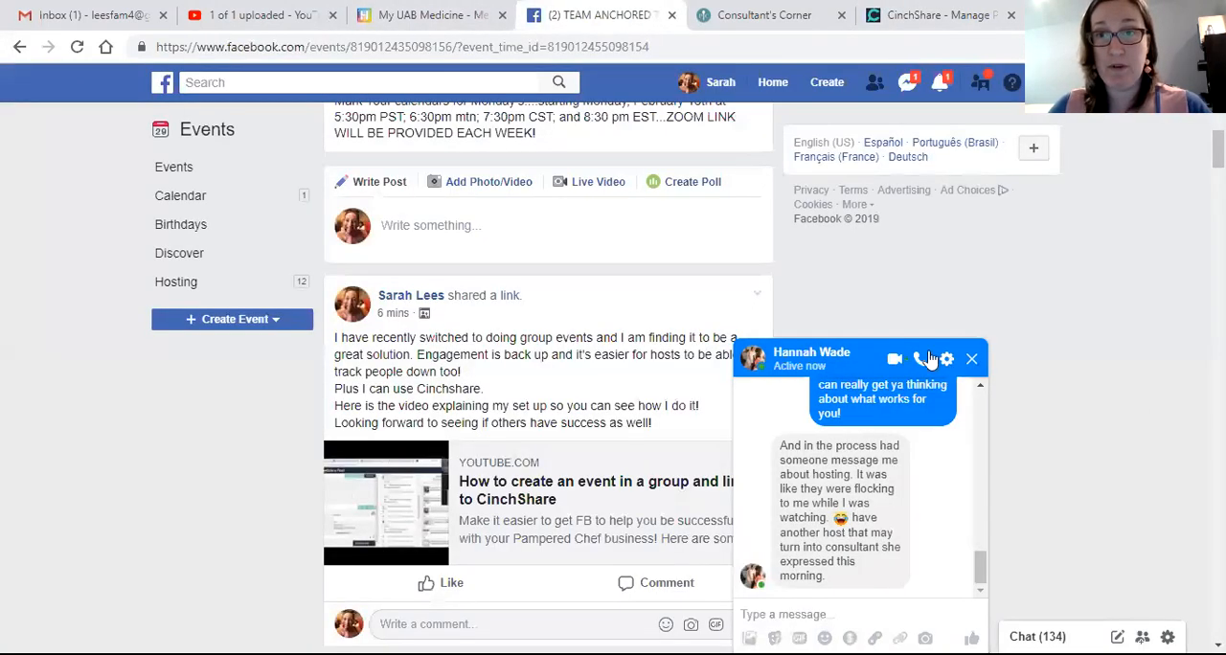
left_click(868, 360)
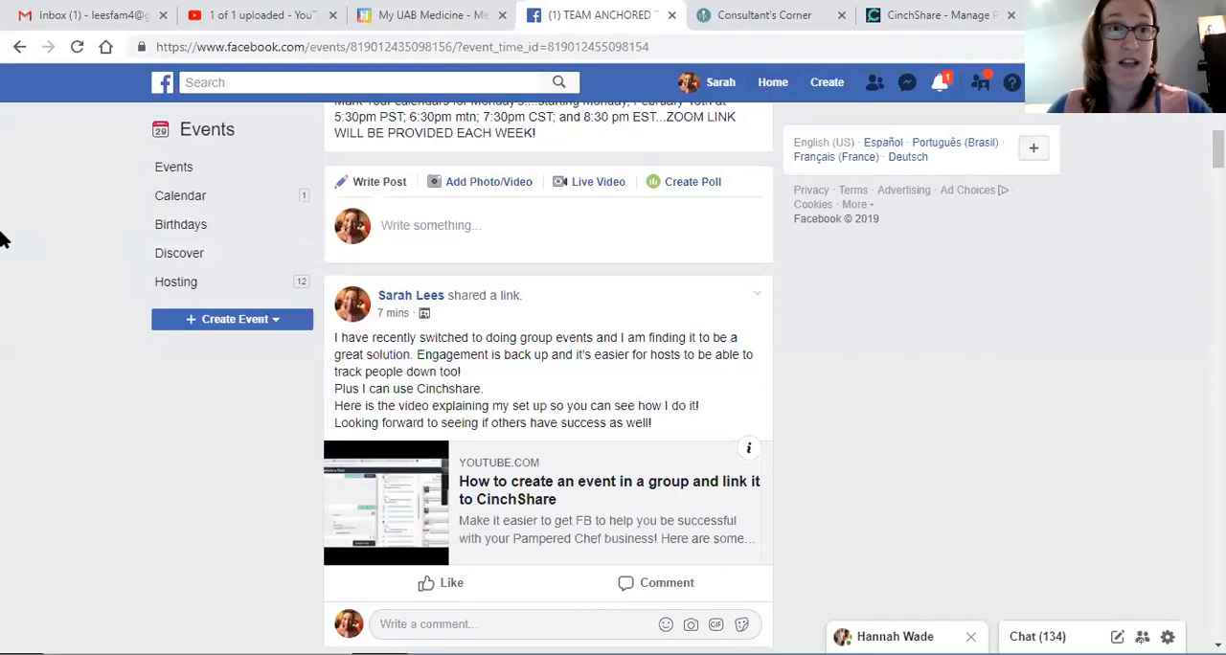
left_click(189, 170)
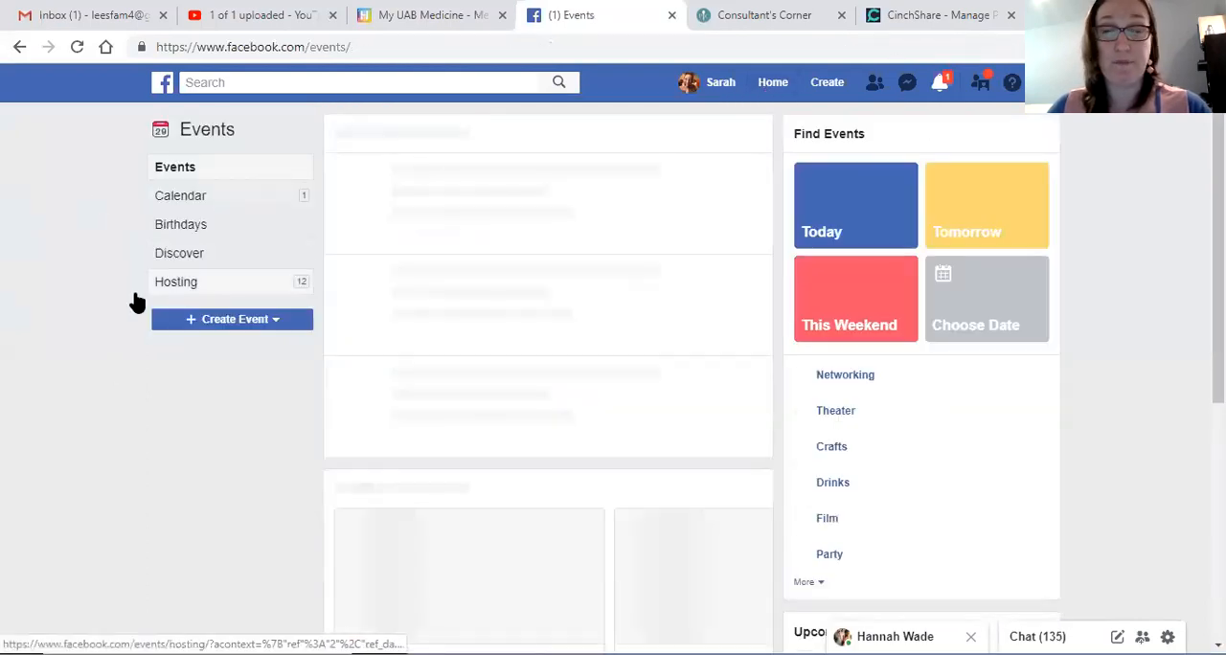
left_click(472, 389)
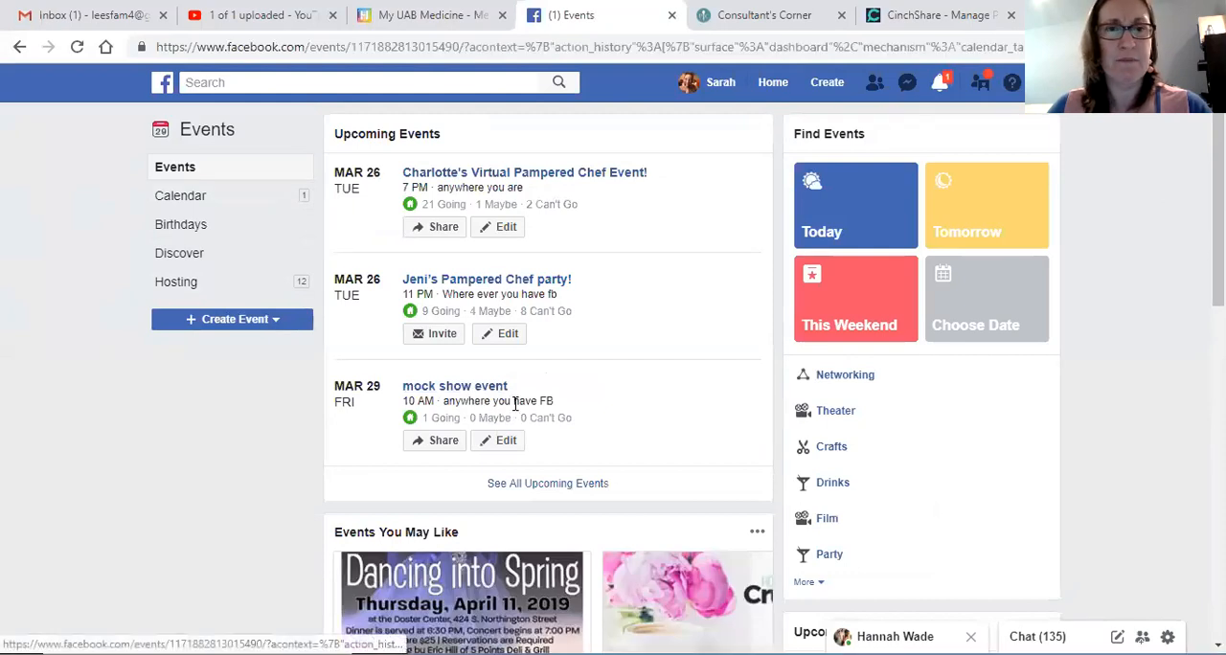
scroll(809, 334, "down", 4)
scroll(805, 336, "down", 3)
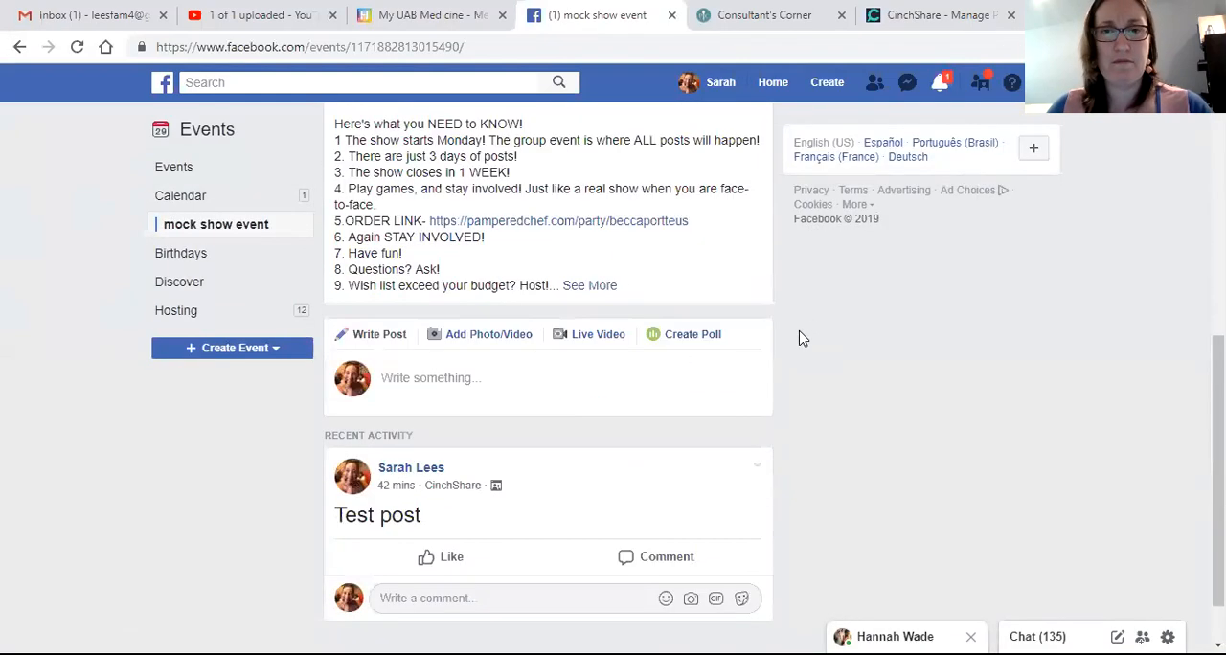
left_click(558, 309)
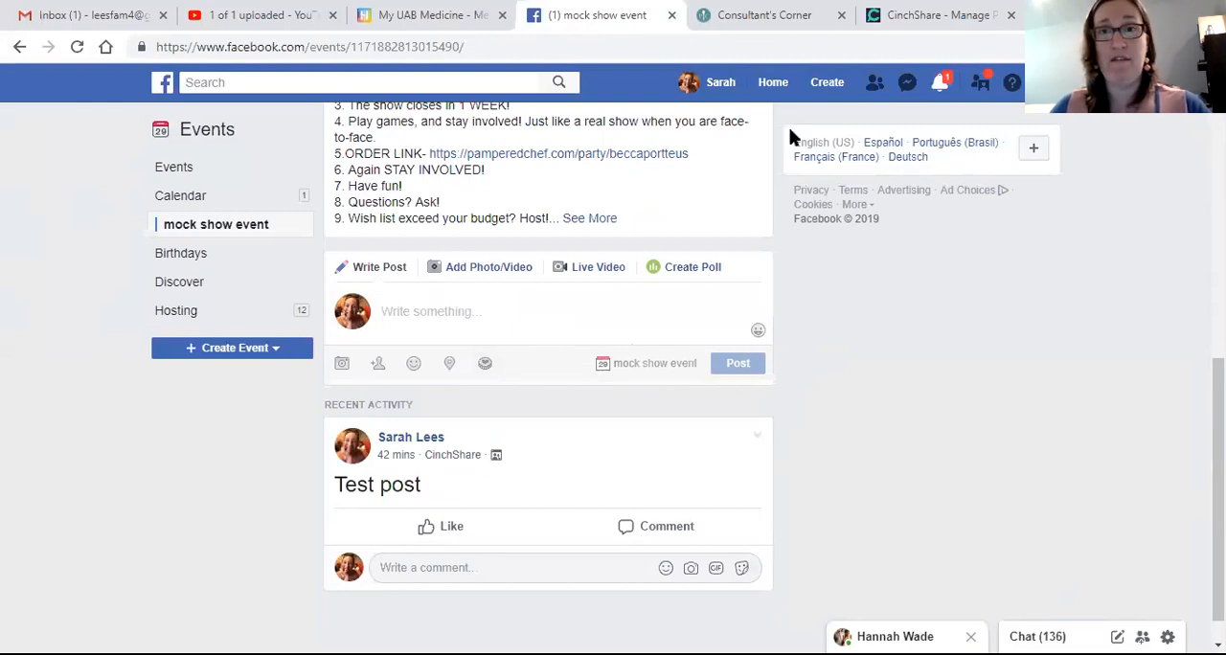
Step: Go from the event to its Mock Show group and look through the group's discussion
scroll(451, 297, "up", 5)
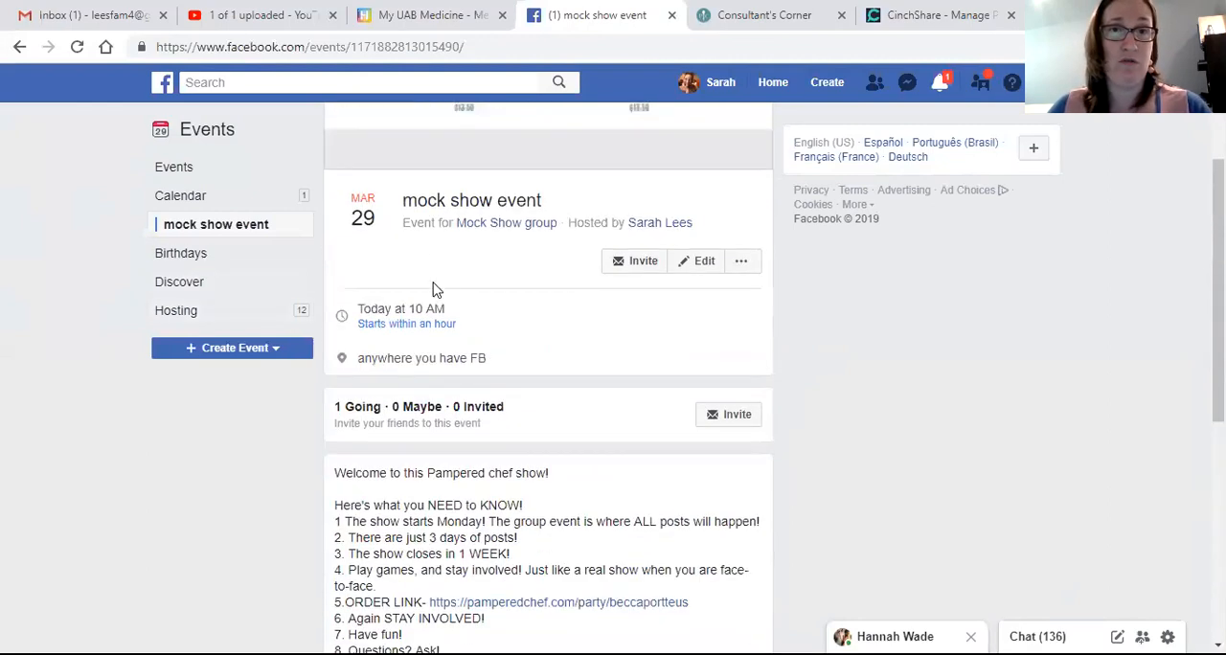
left_click(502, 224)
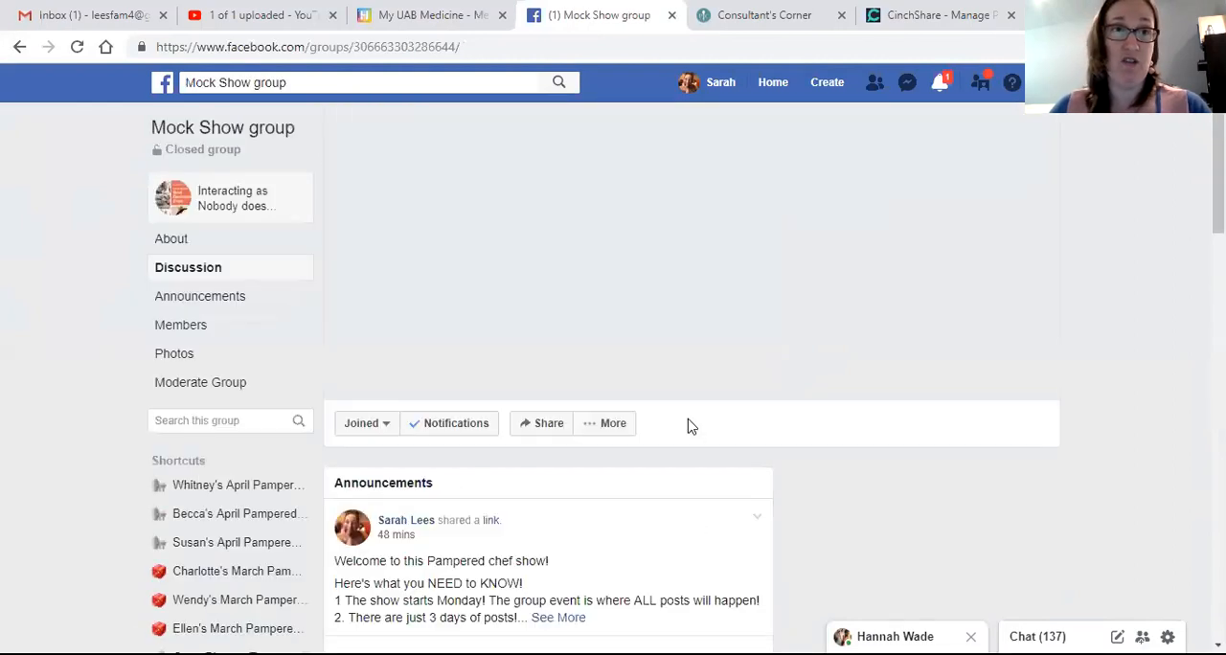
scroll(586, 382, "down", 10)
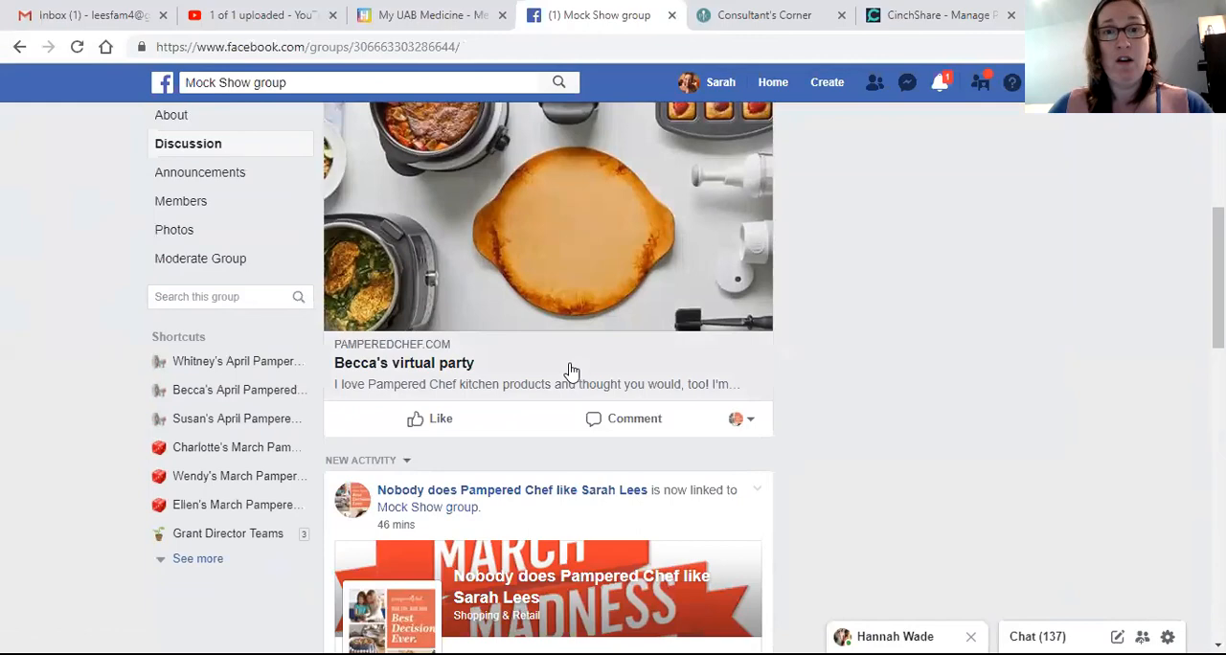
Step: Change the identity used in the Mock Show group from the business page to your own profile
scroll(570, 373, "down", 4)
scroll(569, 372, "up", 2)
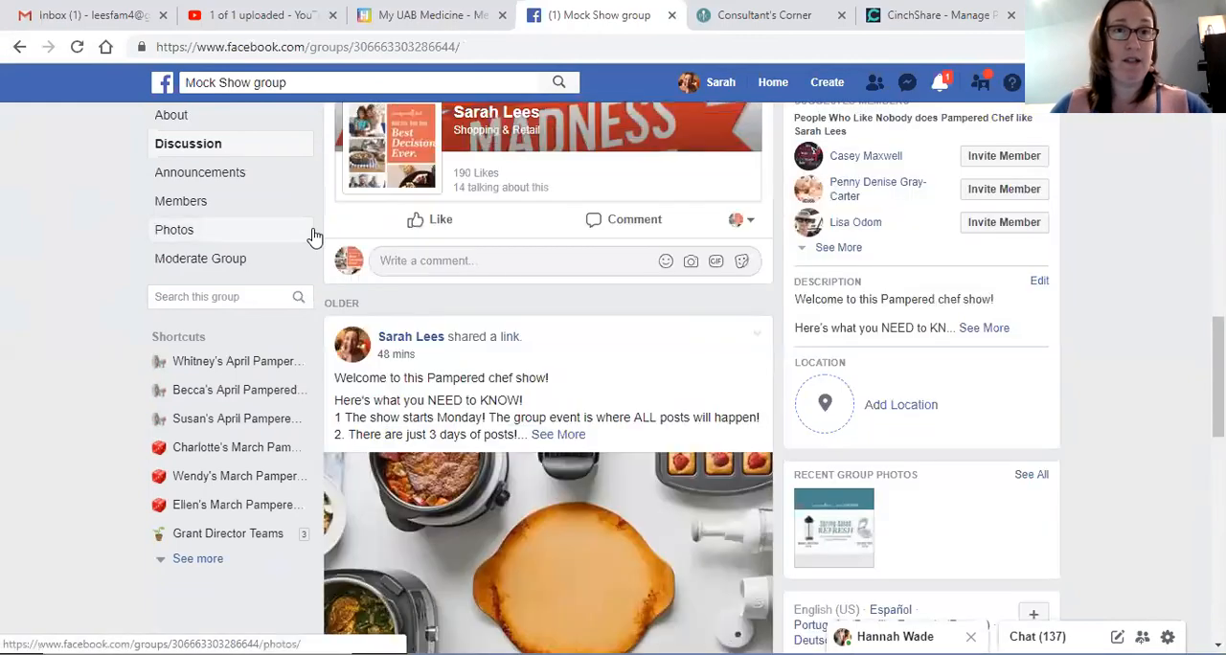
scroll(549, 319, "up", 1)
scroll(544, 319, "up", 10)
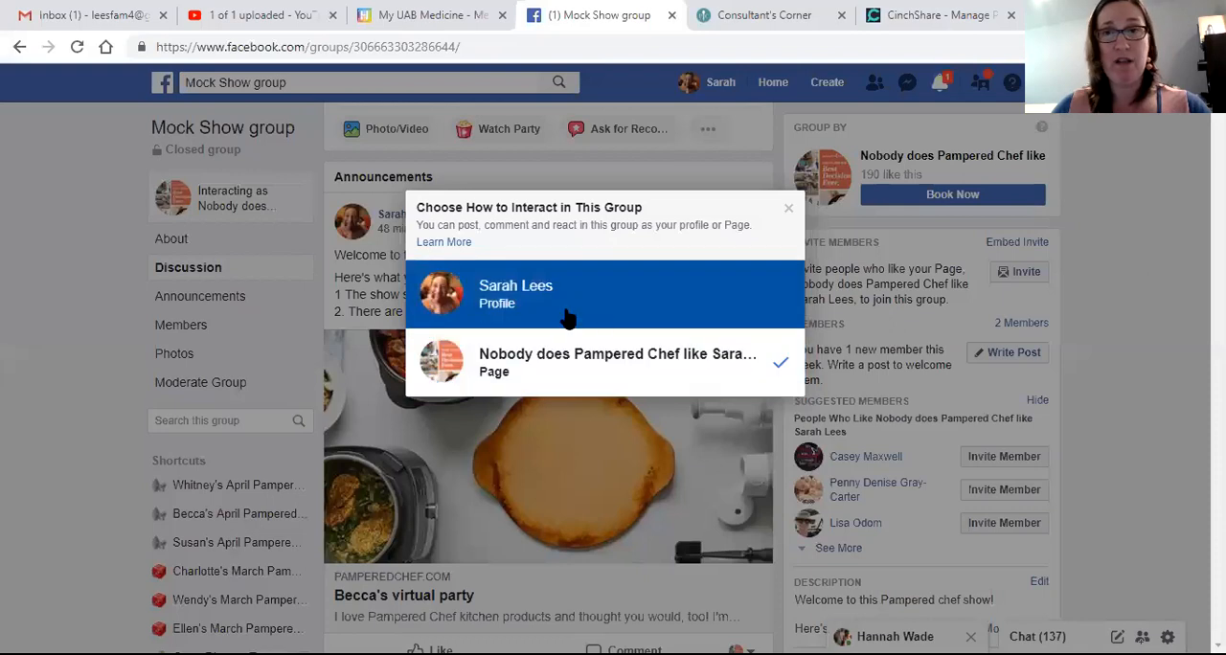
left_click(568, 311)
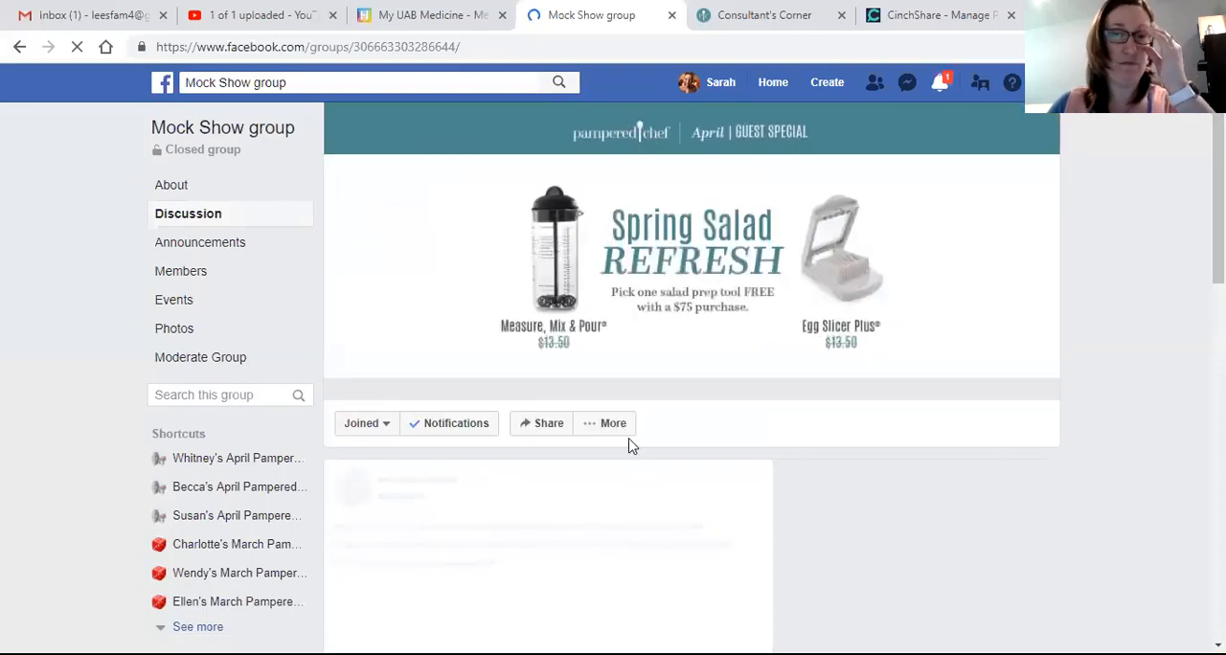
Step: Start a post in the Mock Show group with the filler text "la allalalalal" and attach the image "5 bookings prize drawing.png"
scroll(544, 480, "down", 1)
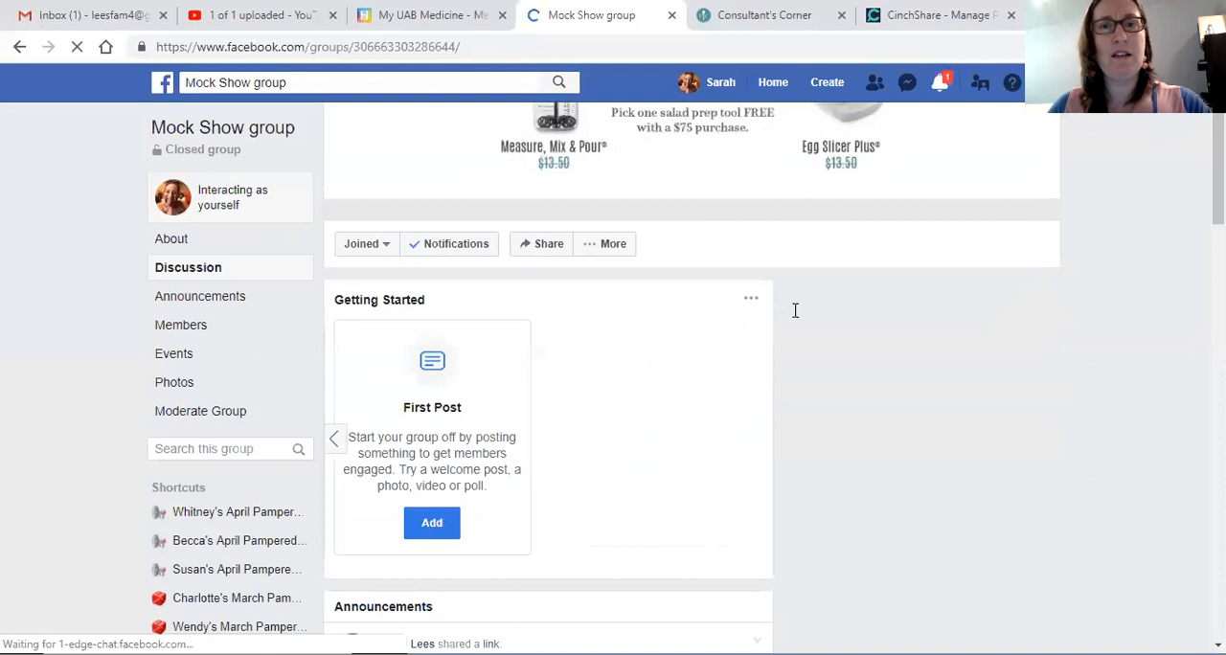
left_click(600, 356)
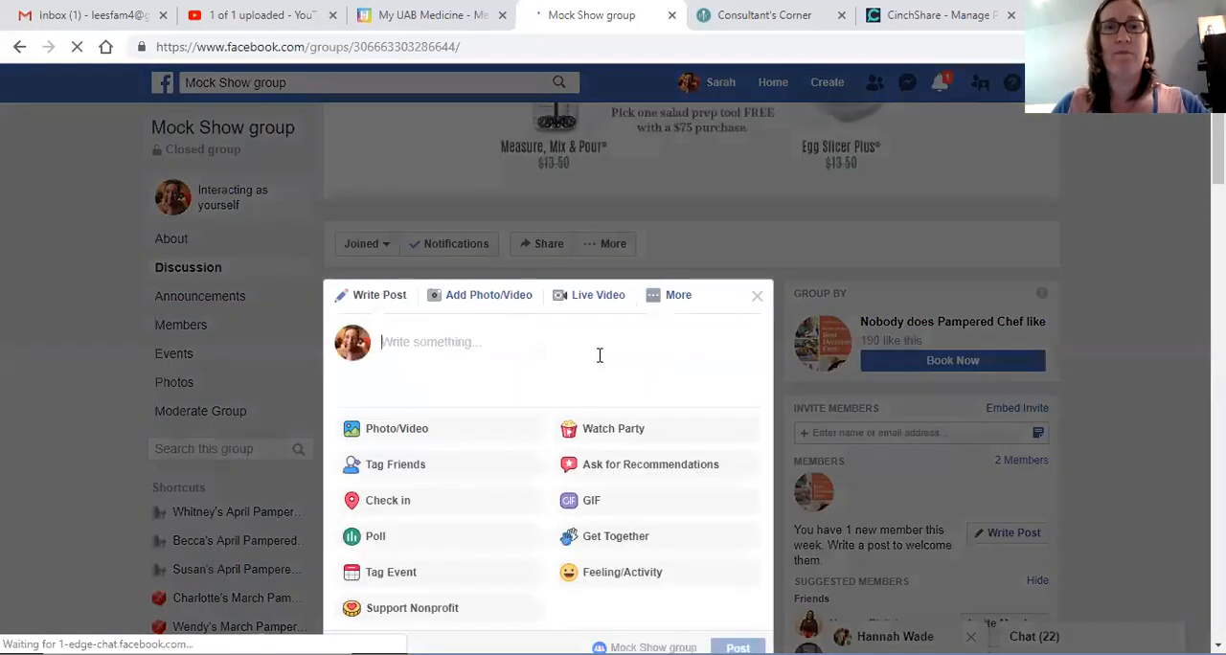
scroll(600, 355, "down", 1)
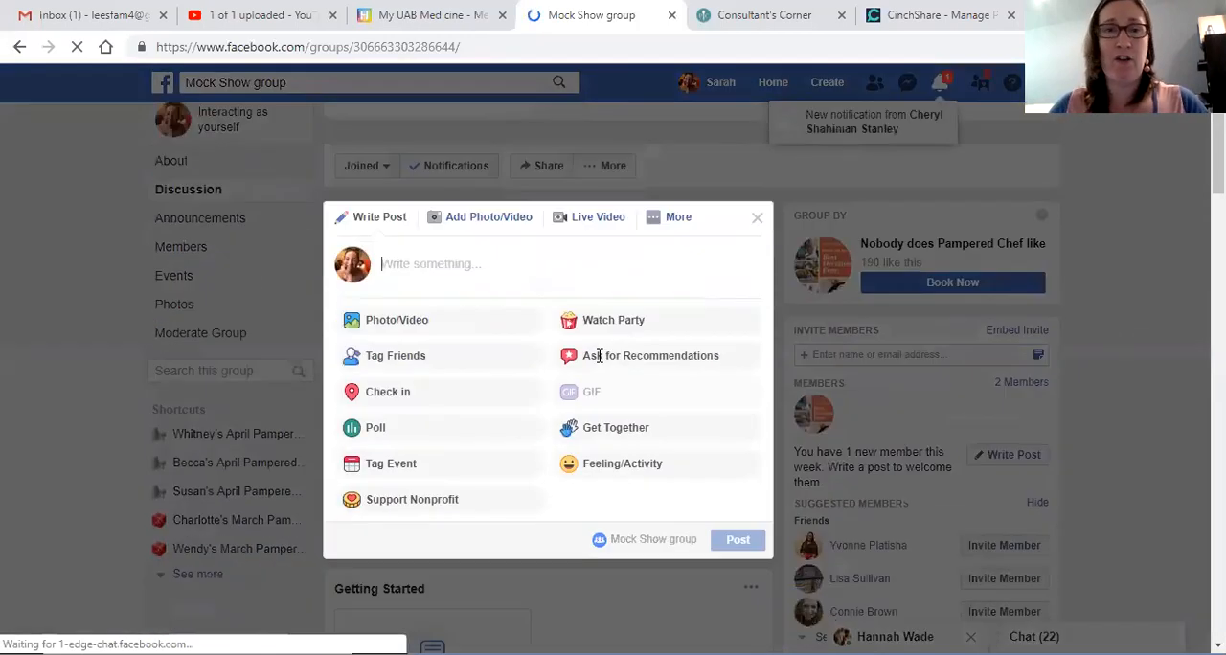
type("la")
key("BackSpace")
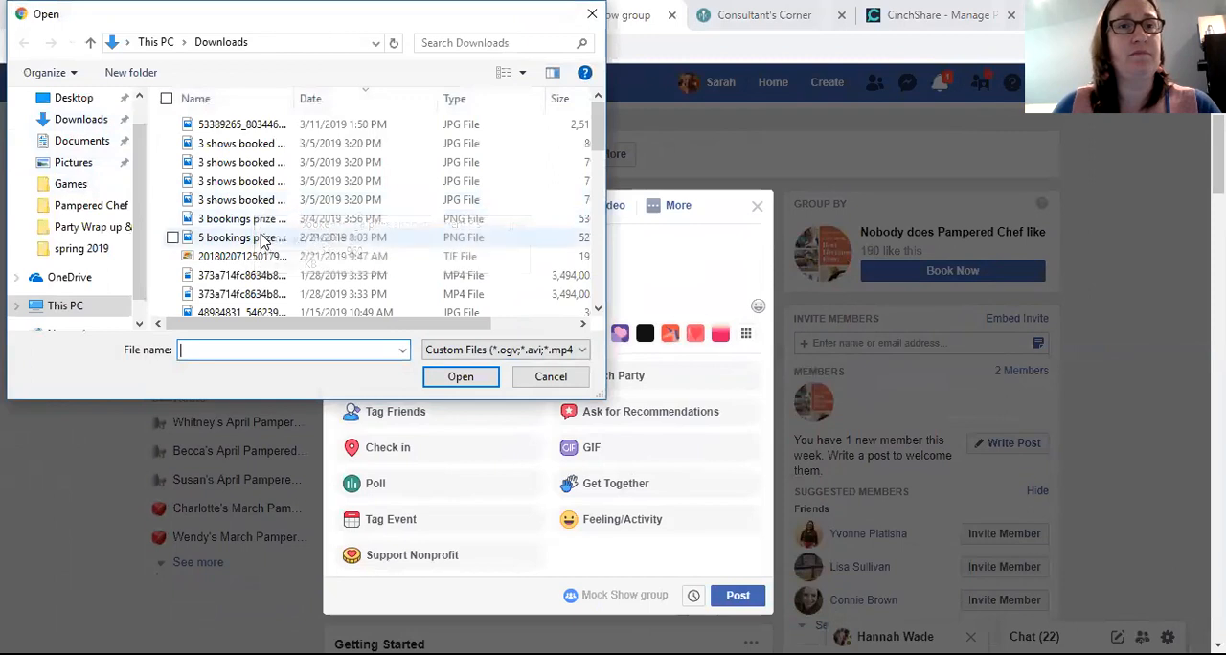
left_click(252, 242)
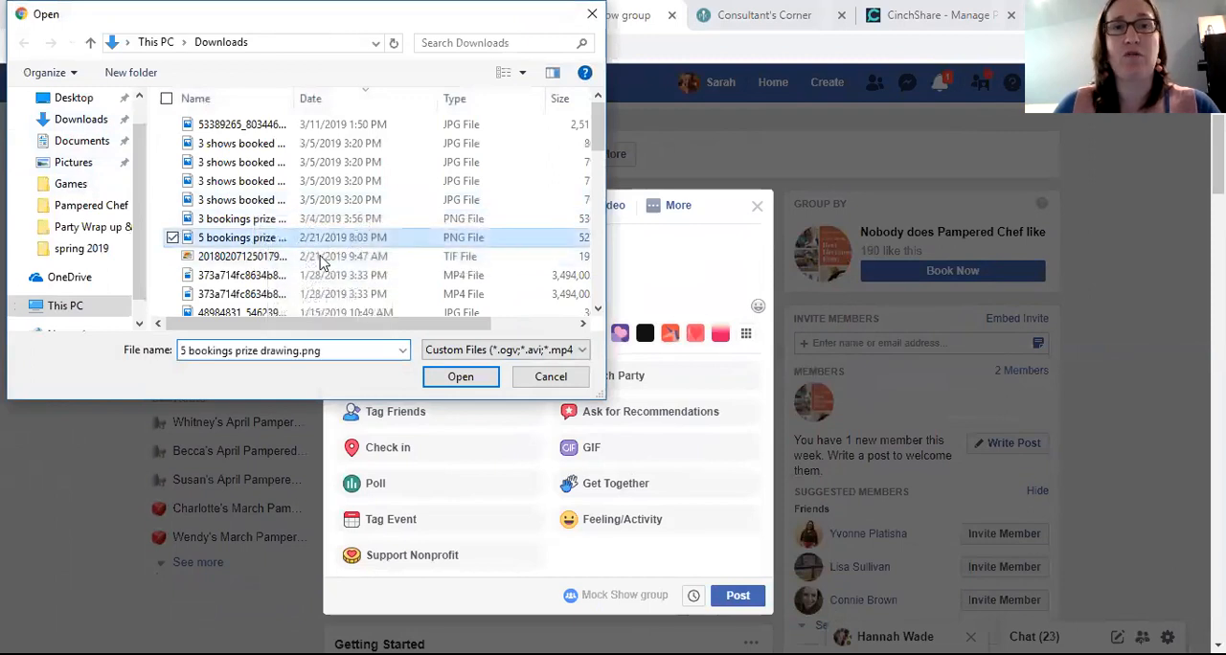
key("Return")
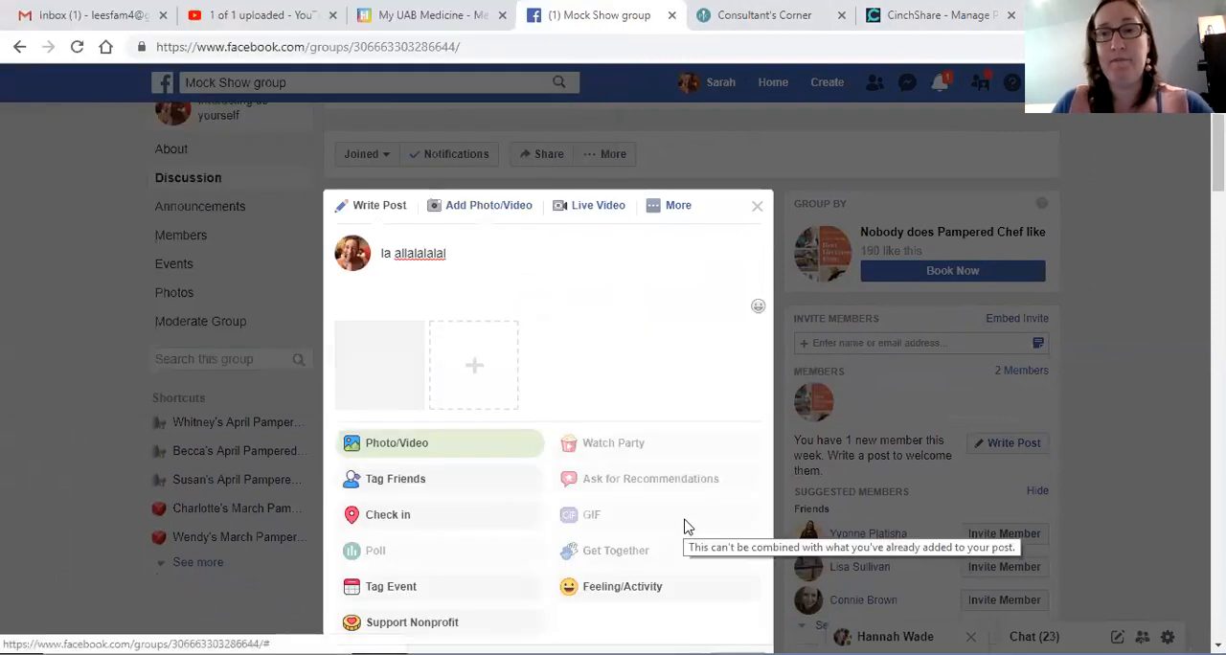
Step: Schedule the filler post with the prize drawing image for 3/29/2019 at 10:32 AM
scroll(684, 526, "down", 3)
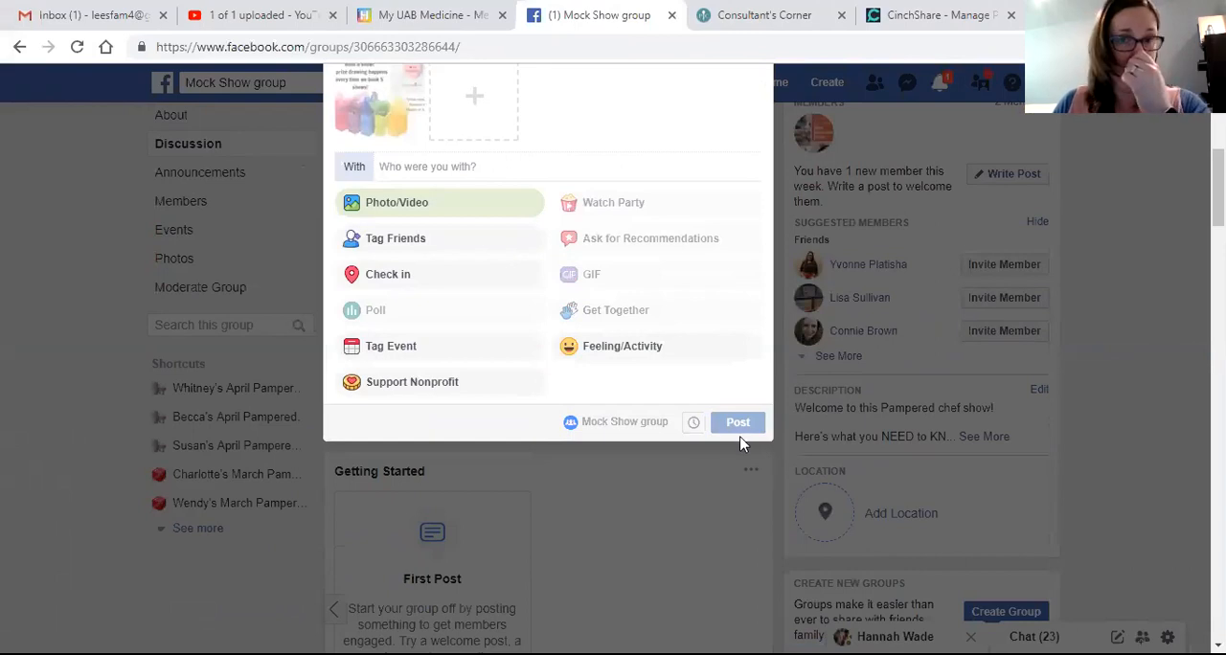
left_click(693, 422)
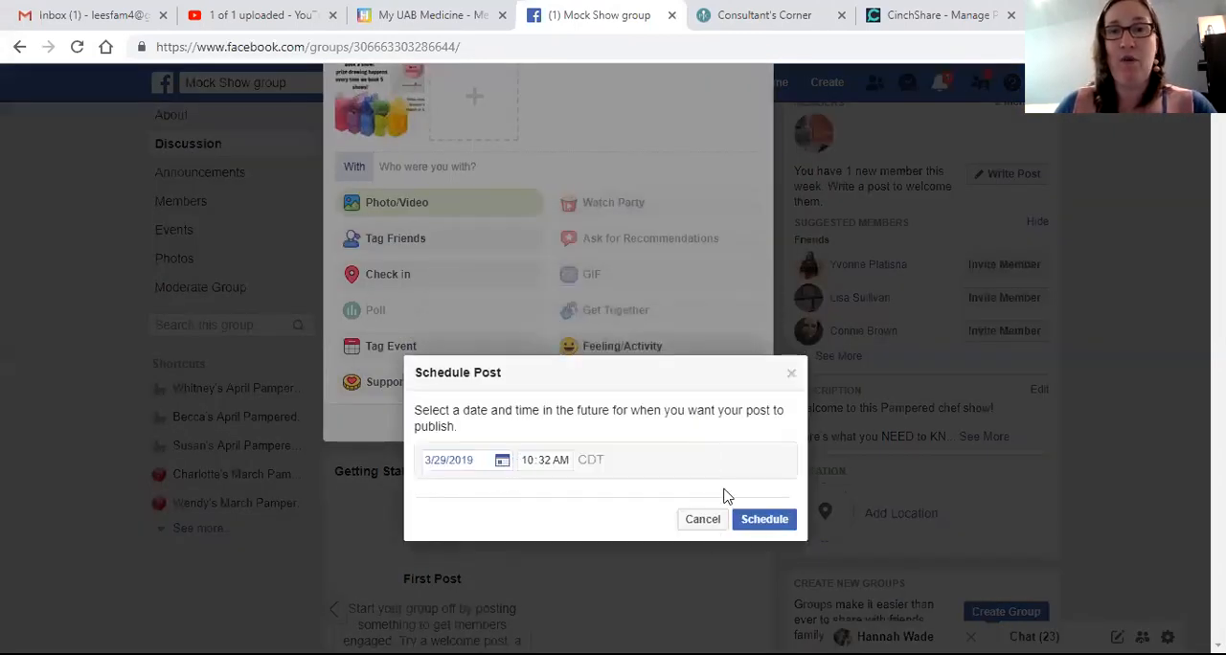
left_click(759, 522)
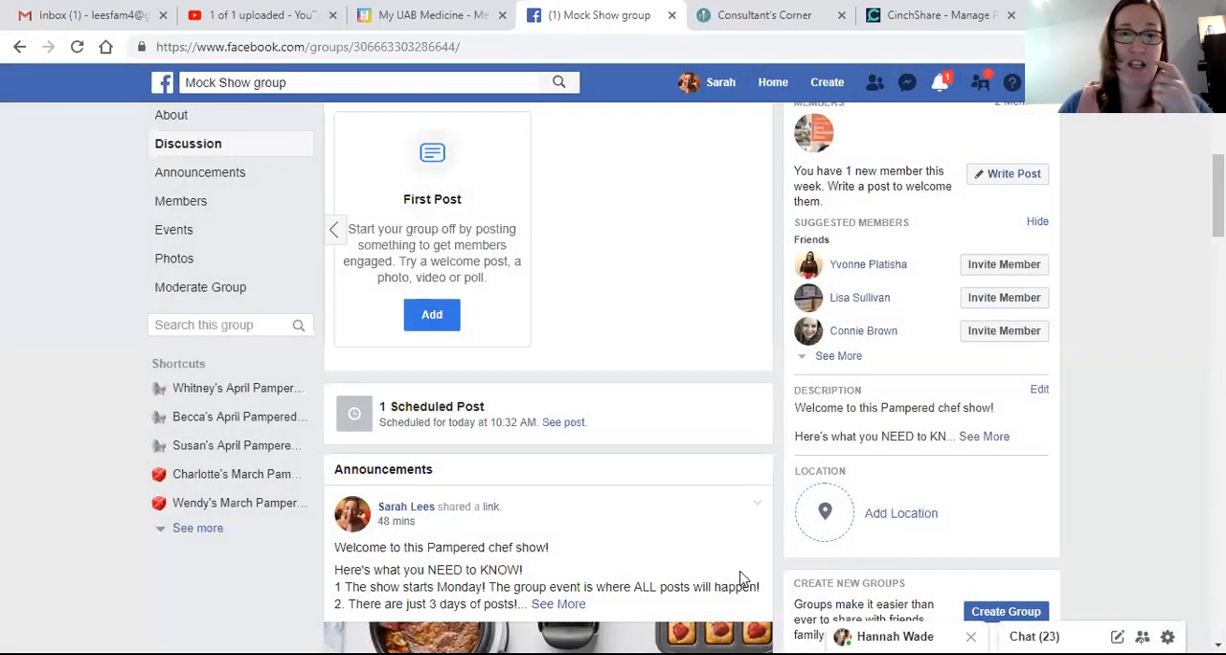
scroll(417, 427, "up", 2)
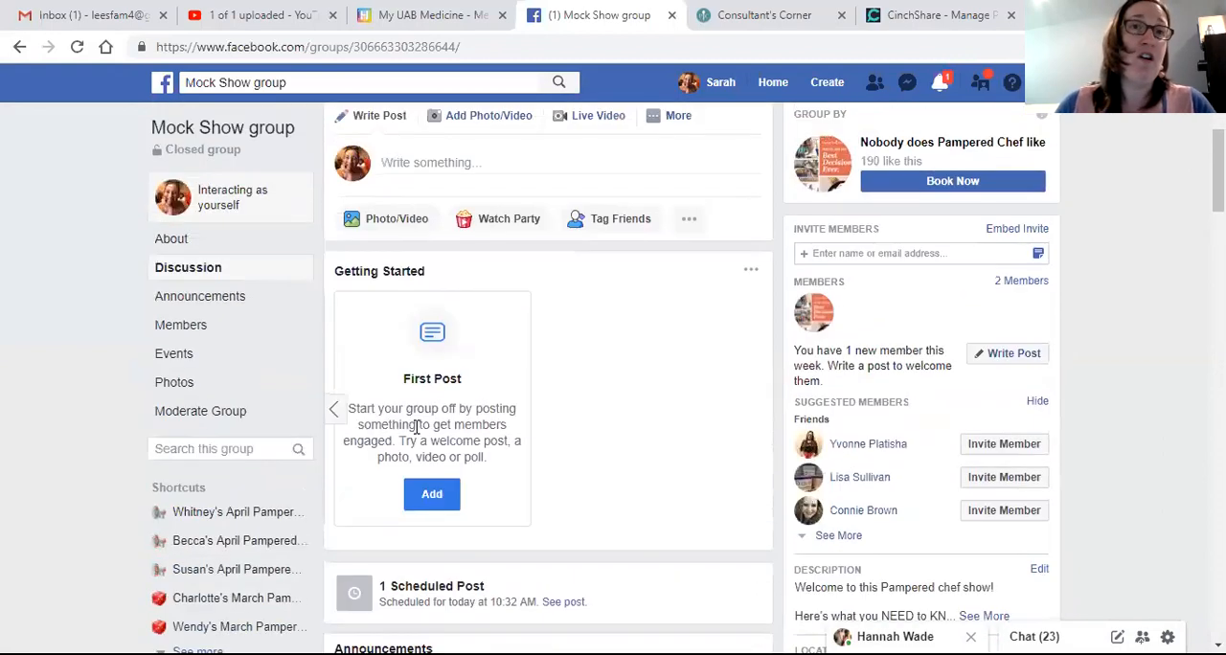
Step: Open the Facebook home page in a separate tab and go to the second listed March Pampered Chef party group
right_click(763, 86)
left_click(830, 96)
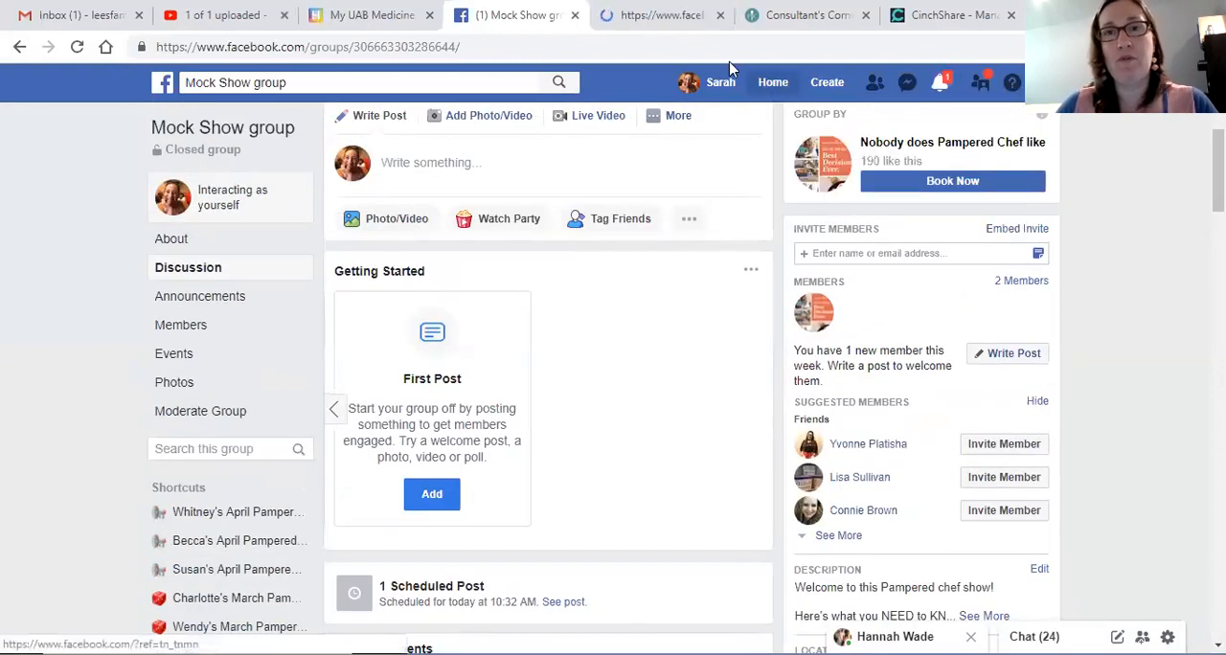
left_click(667, 27)
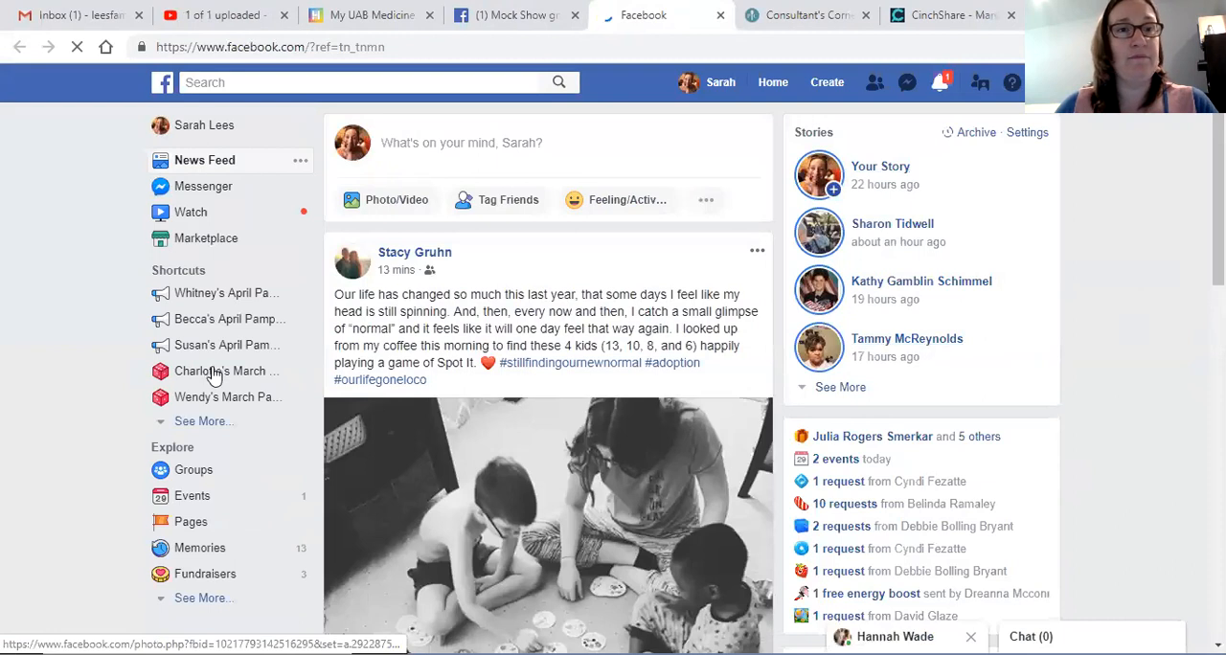
left_click(258, 420)
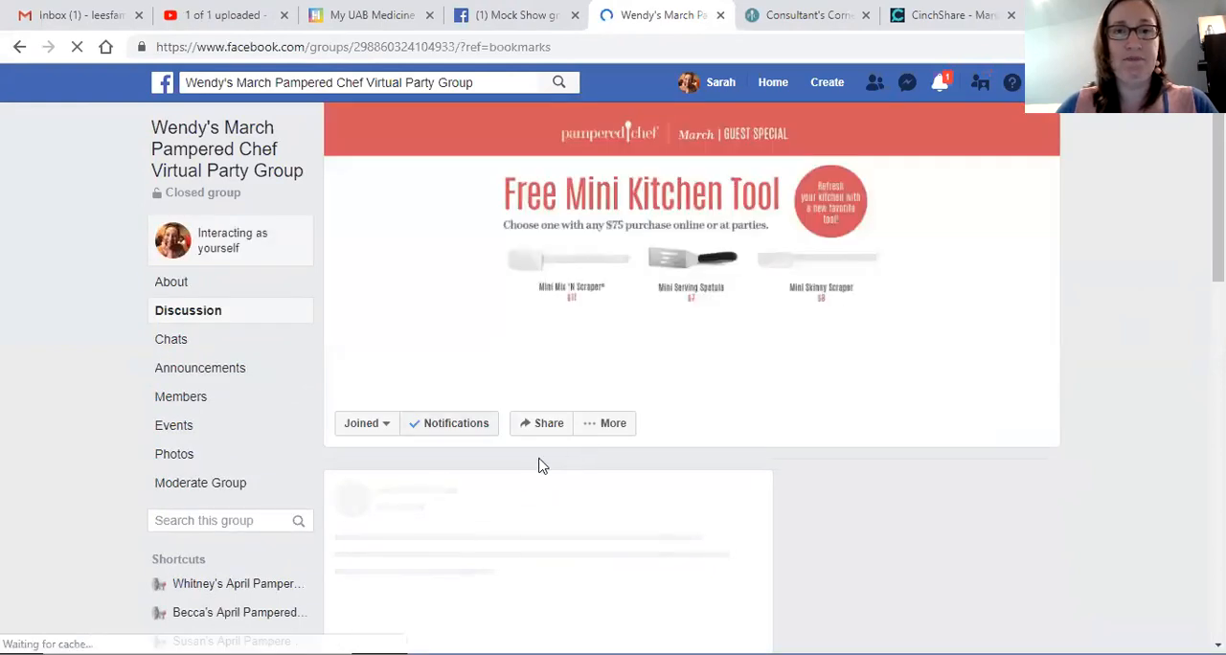
Step: Copy the full text of the group's announcement about all posts happening in the linked event, including the event link
scroll(565, 462, "down", 2)
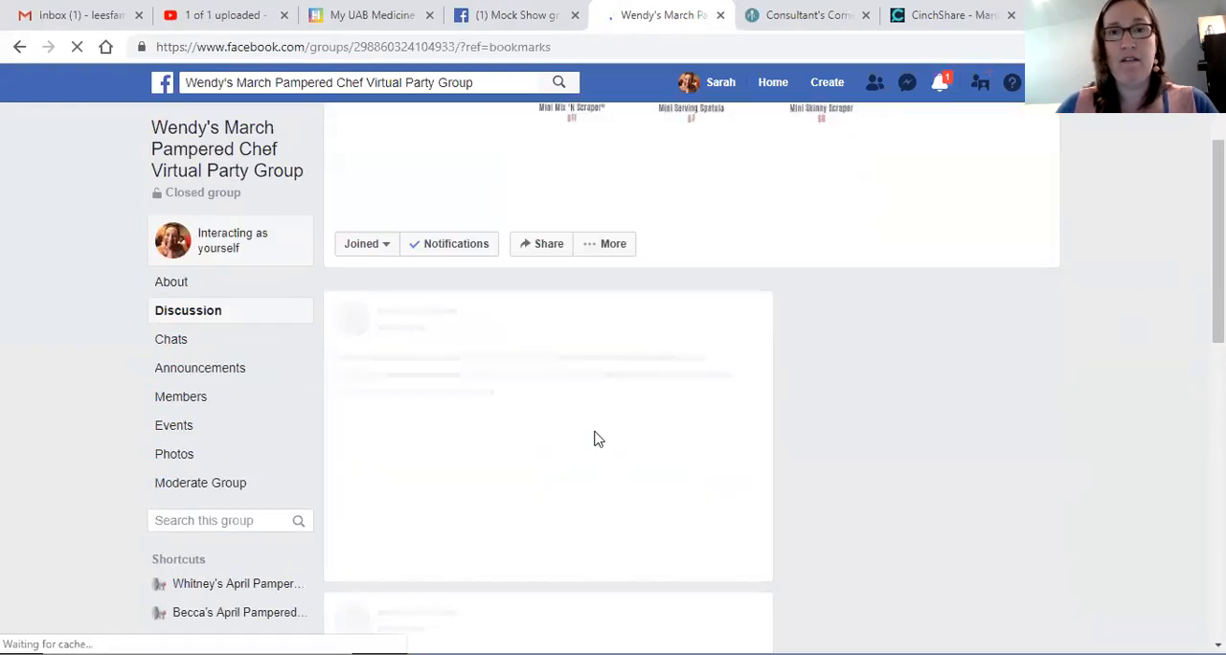
scroll(618, 438, "down", 1)
scroll(602, 444, "down", 2)
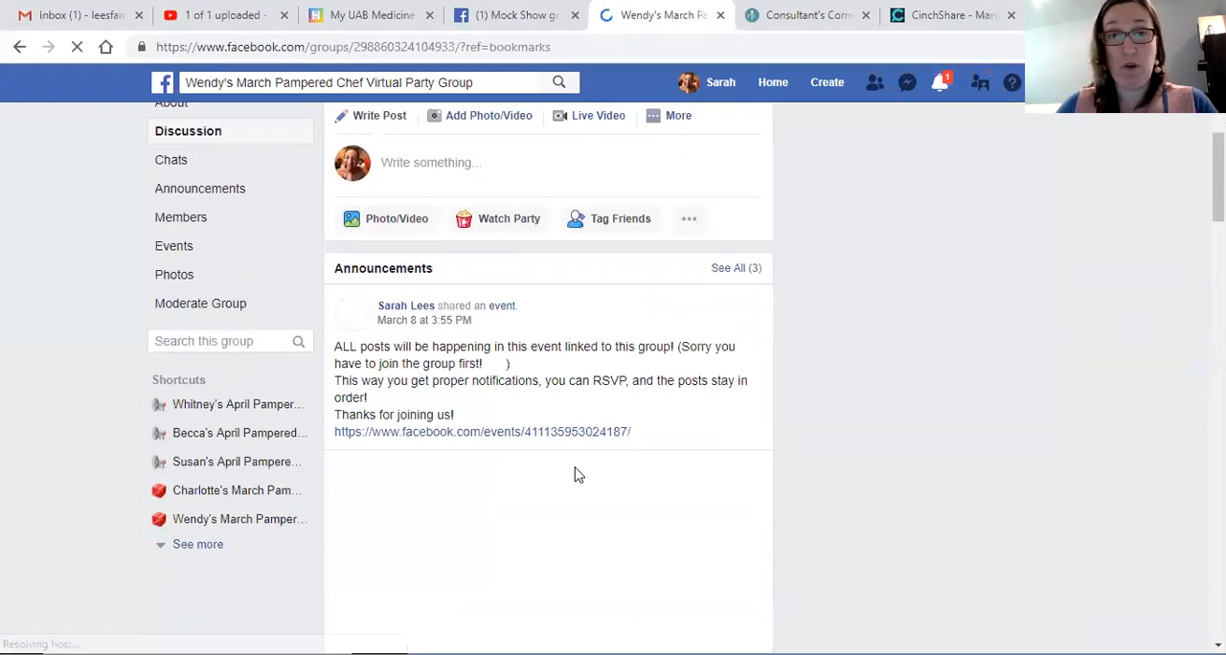
left_click_drag(637, 434, 327, 347)
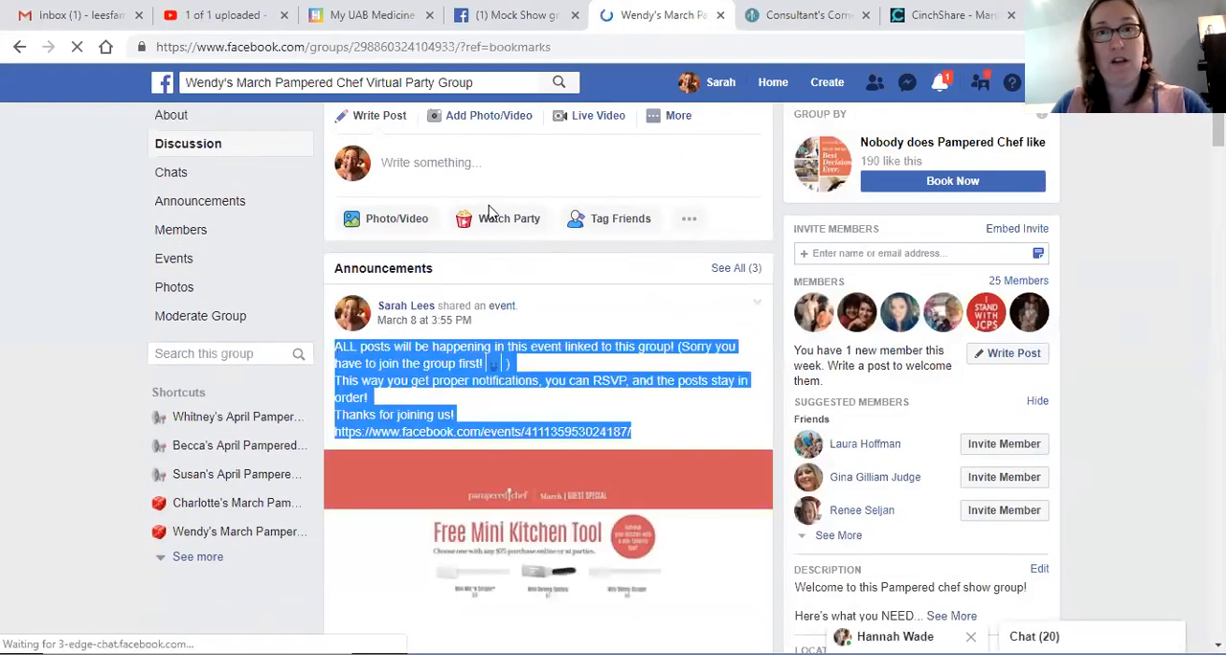
Step: Return to the Mock Show group and paste the copied announcement into a new post
left_click(517, 15)
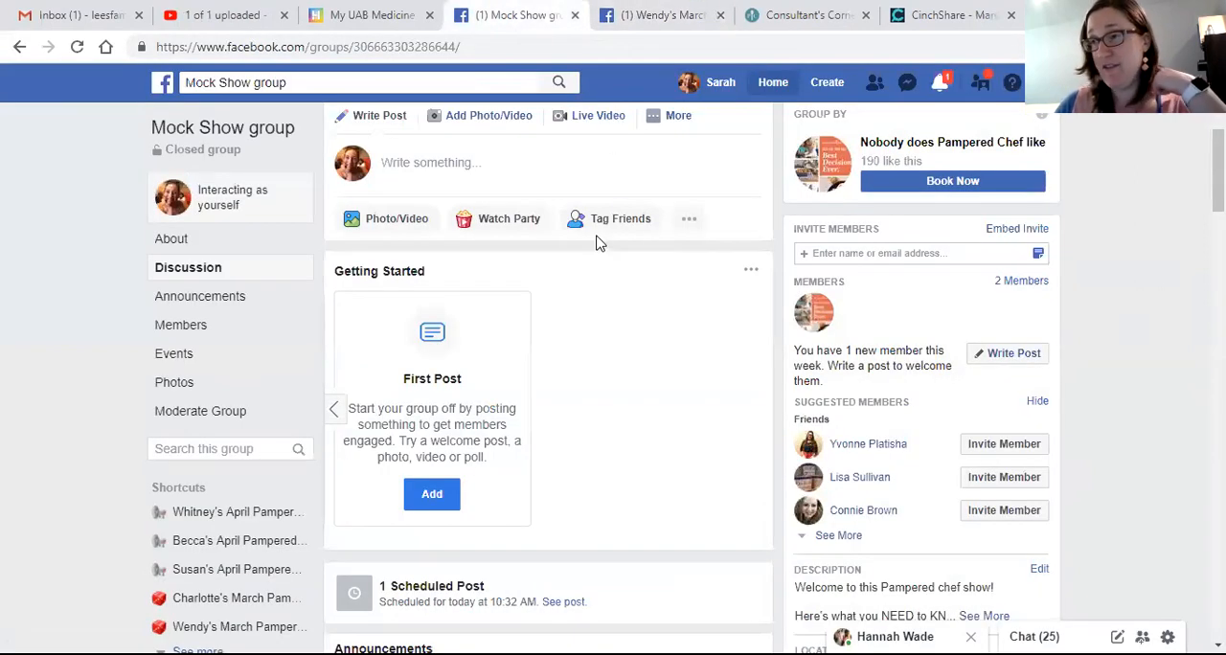
left_click(556, 155)
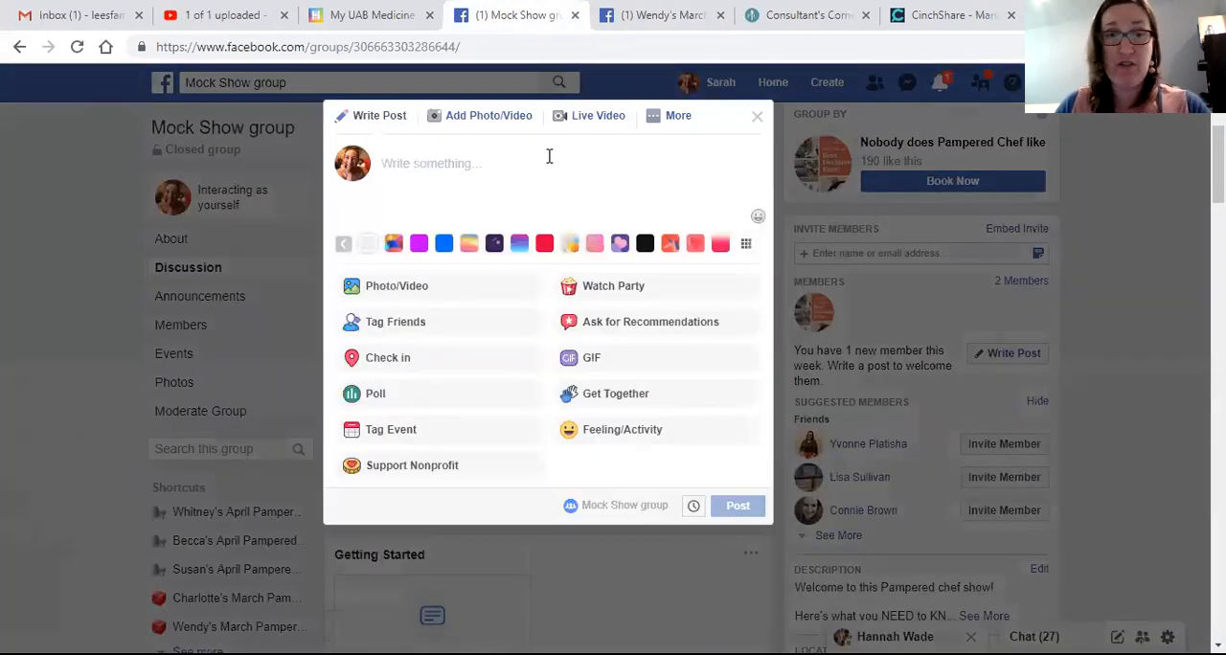
key("ctrl+v")
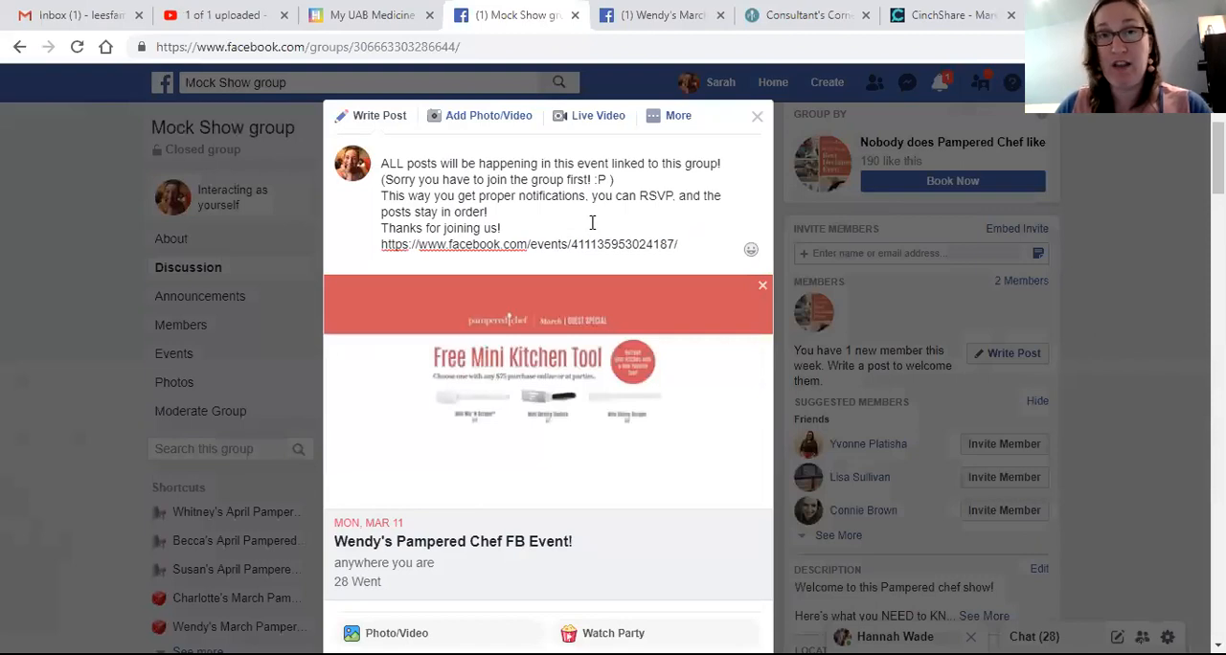
Step: Schedule the pasted announcement post for 3/29/2019 at 10:33 AM
scroll(560, 361, "down", 3)
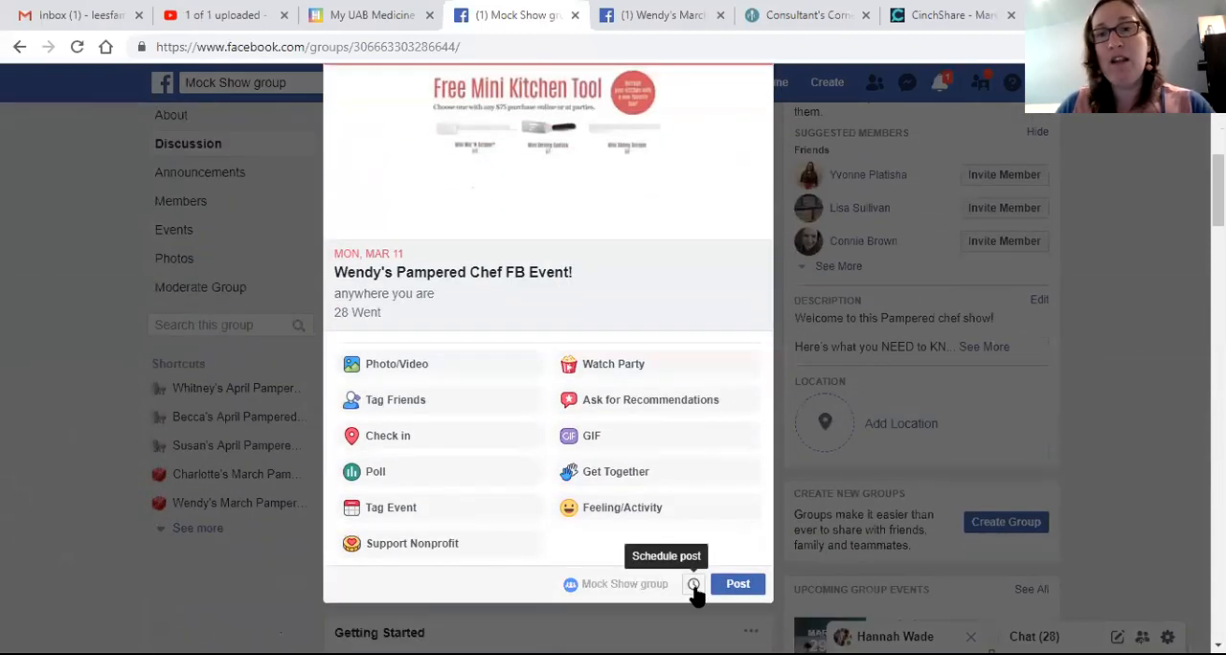
left_click(694, 583)
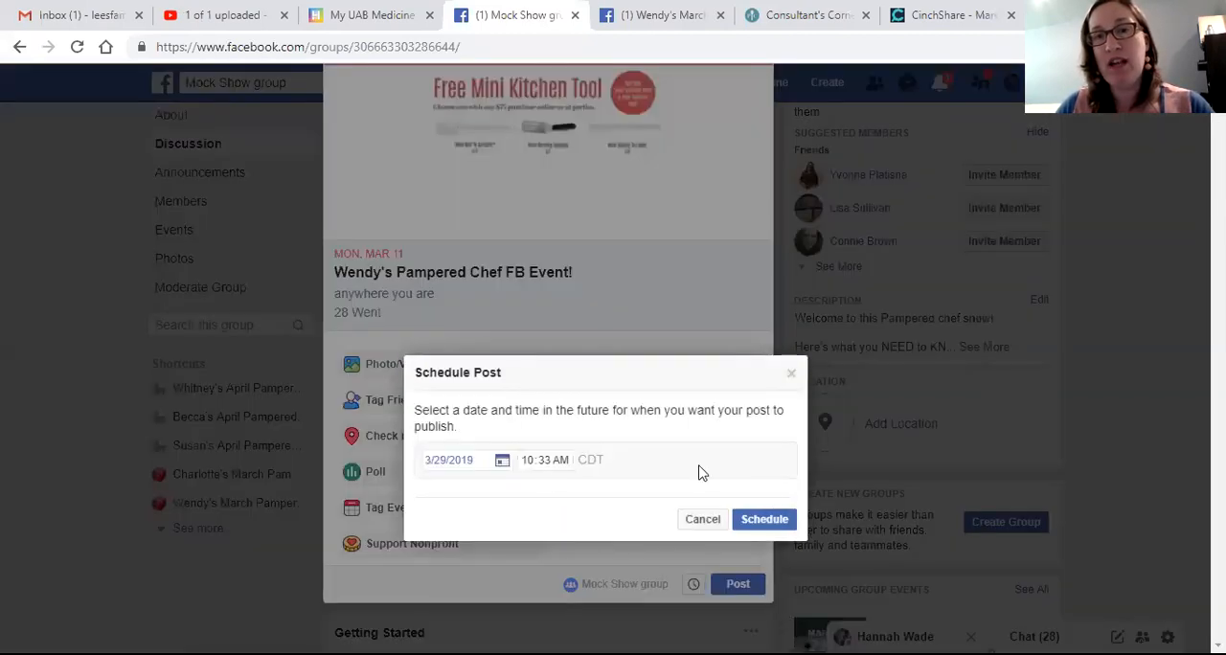
left_click(751, 527)
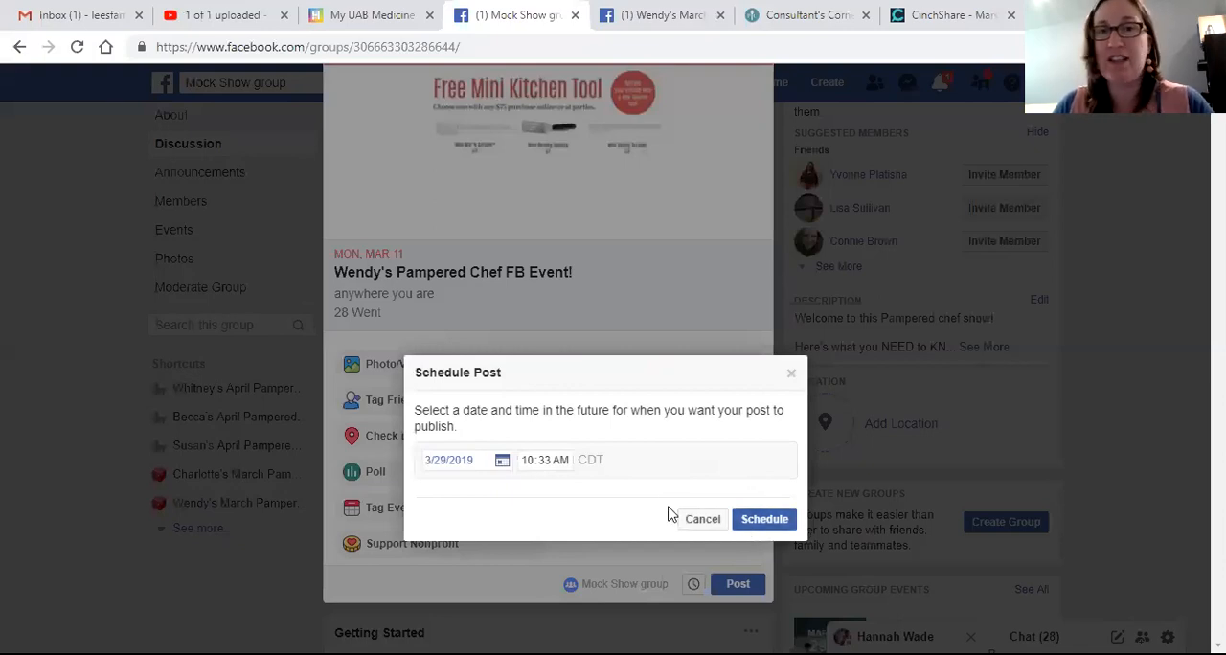